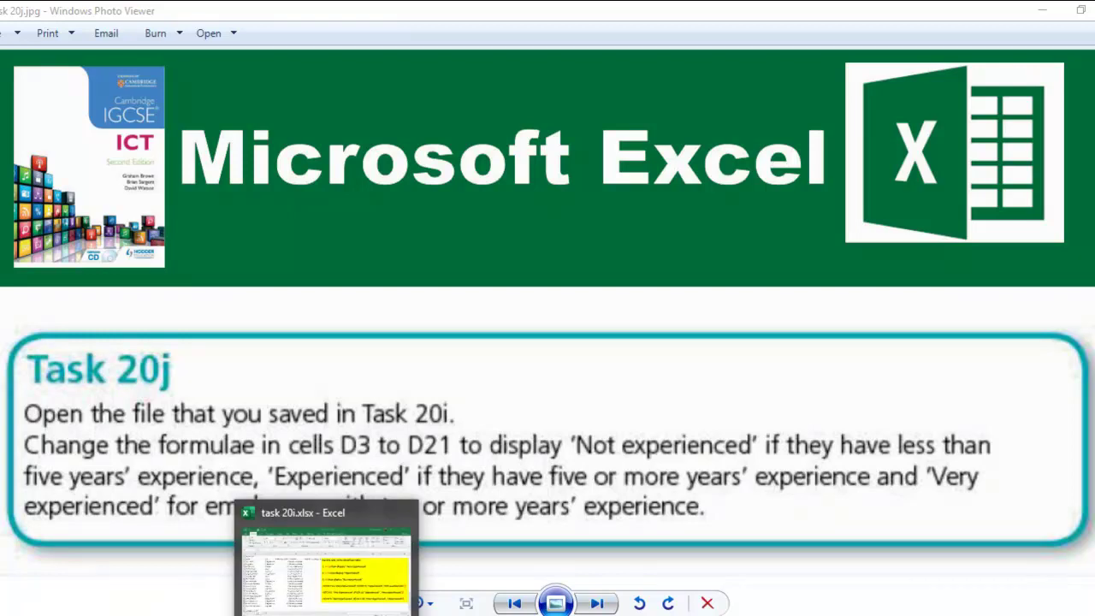
Step: Switch from the Task 20j instructions in Photo Viewer to the task 20i workbook in Excel
{"action": "left_click", "coordinate": [330, 556]}
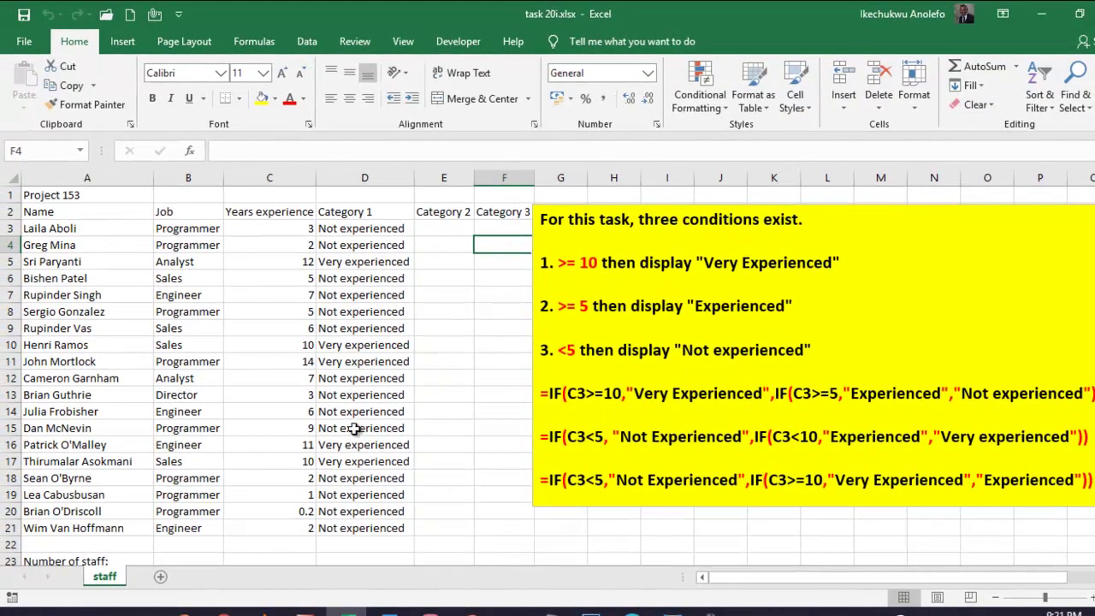
Step: Save the workbook as task 20j.xlsx in the Microsoft Excel exercises folder
{"action": "left_click", "coordinate": [25, 43]}
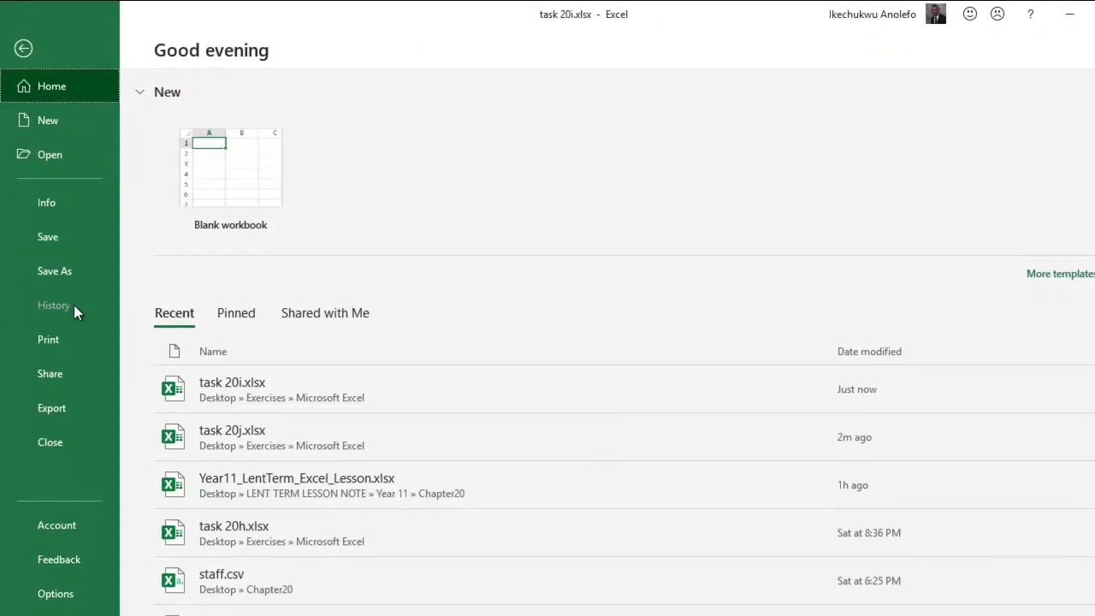
{"action": "left_click", "coordinate": [70, 275]}
{"action": "left_click", "coordinate": [222, 309]}
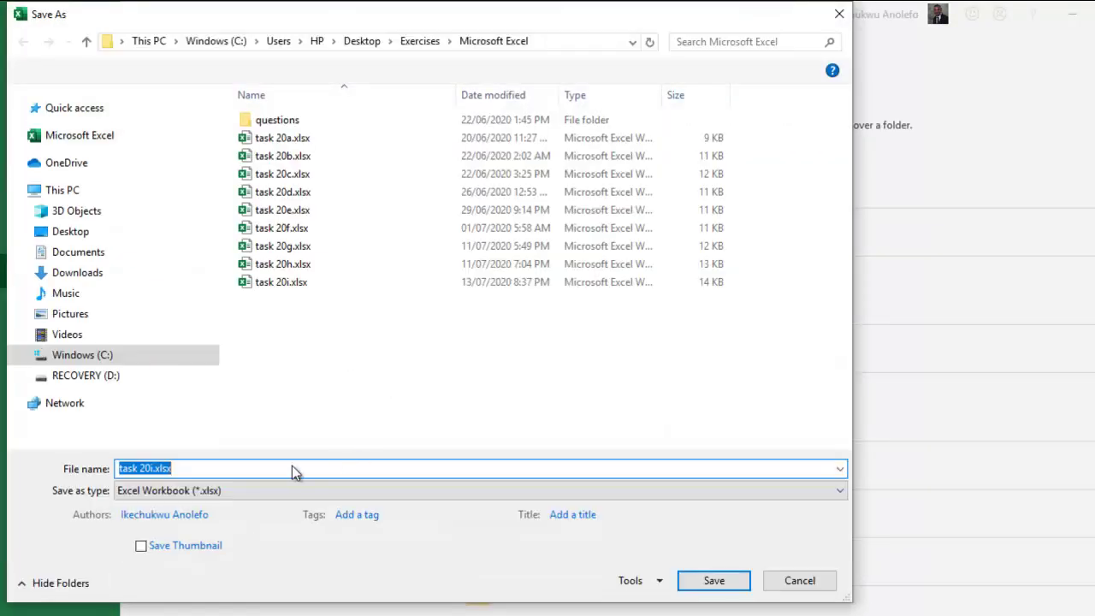
{"action": "left_click", "coordinate": [225, 466]}
{"action": "key", "text": "BackSpace"}
{"action": "key", "text": "BackSpace"}
{"action": "key", "text": "BackSpace"}
{"action": "key", "text": "BackSpace"}
{"action": "key", "text": "BackSpace"}
{"action": "key", "text": "BackSpace"}
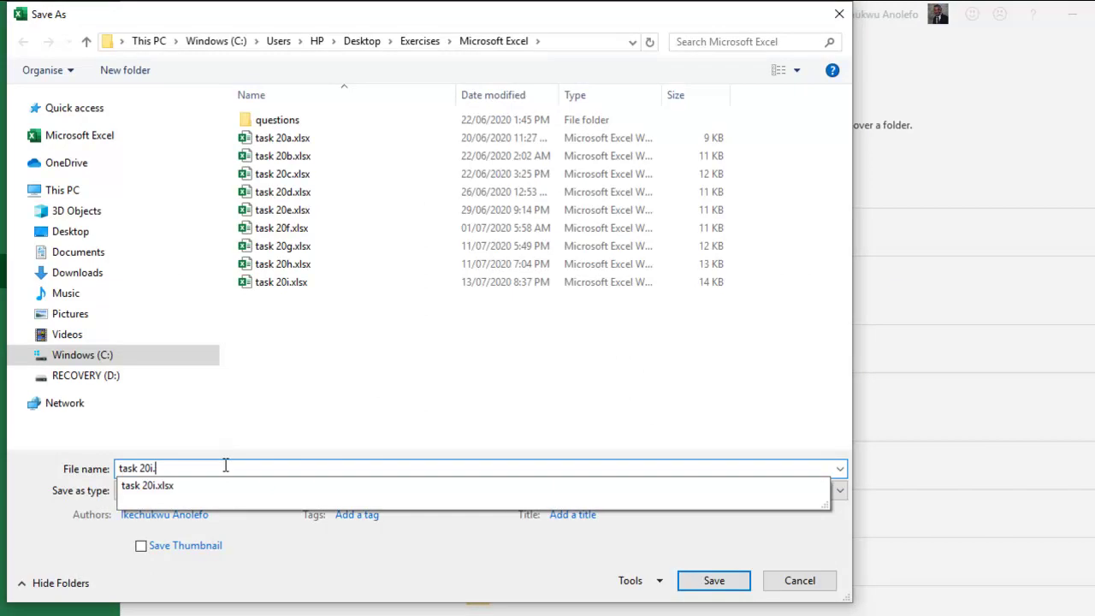
{"action": "type", "text": "j"}
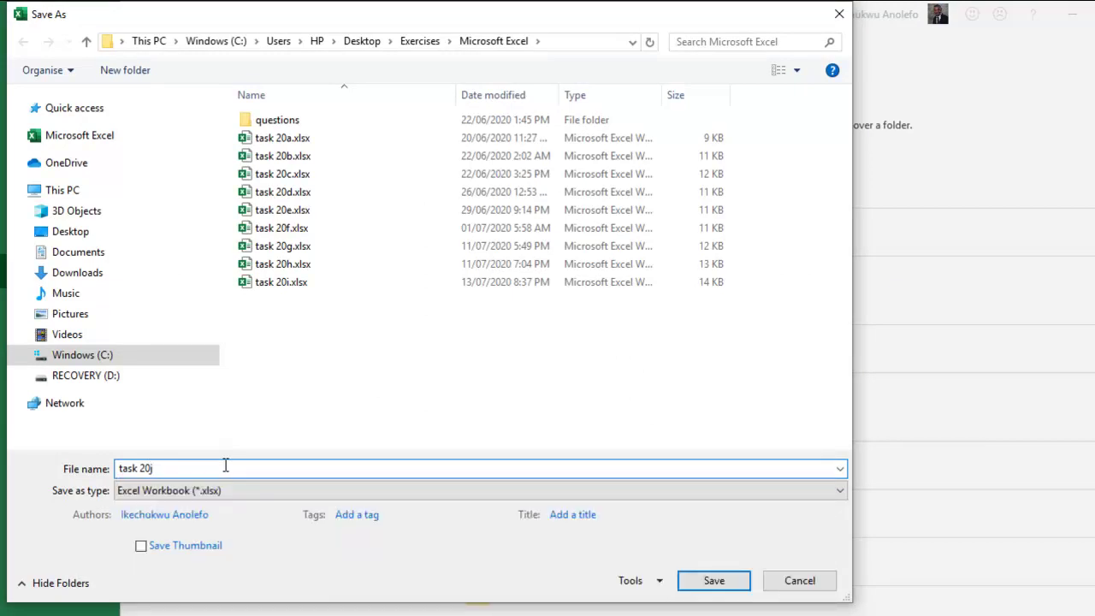
{"action": "left_click", "coordinate": [692, 585]}
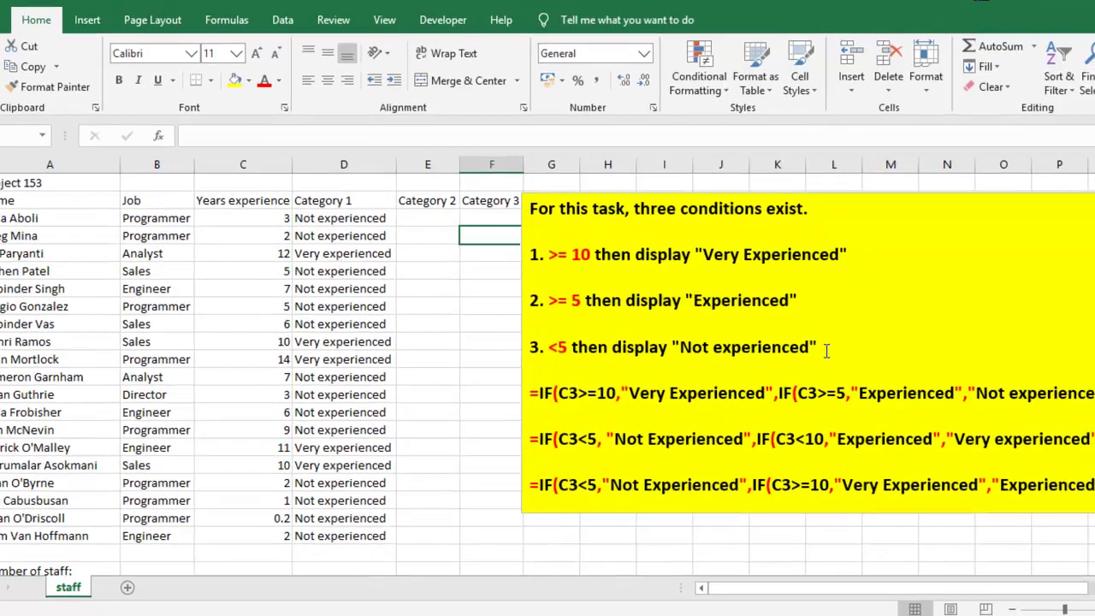
{"action": "left_click_drag", "start_coordinate": [843, 361], "coordinate": [735, 363]}
{"action": "left_click_drag", "start_coordinate": [575, 293], "coordinate": [419, 192]}
{"action": "left_click", "coordinate": [409, 204]}
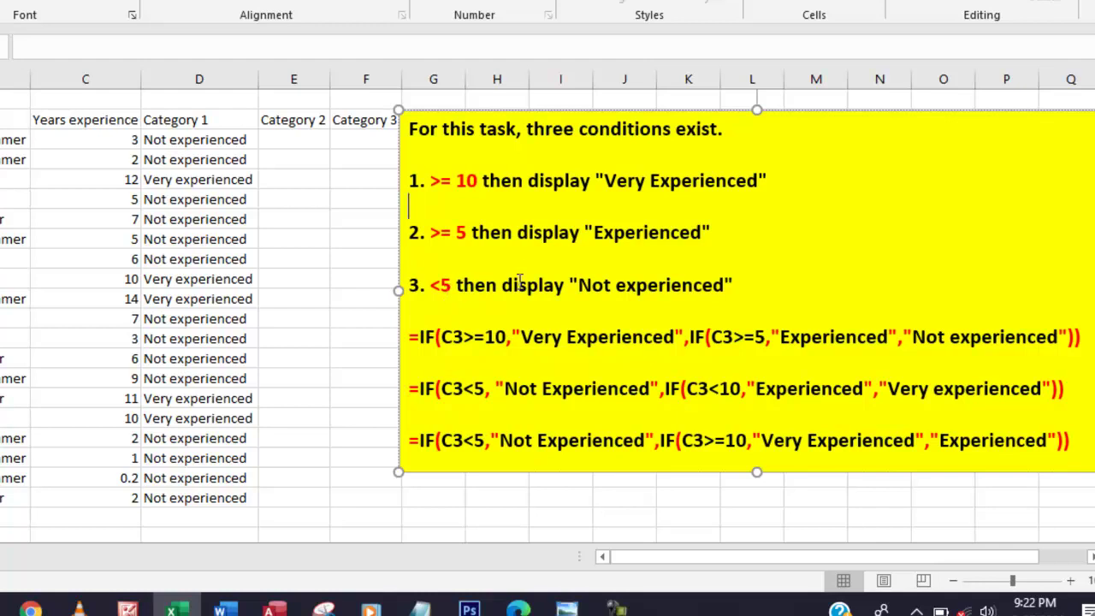
{"action": "left_click", "coordinate": [88, 140]}
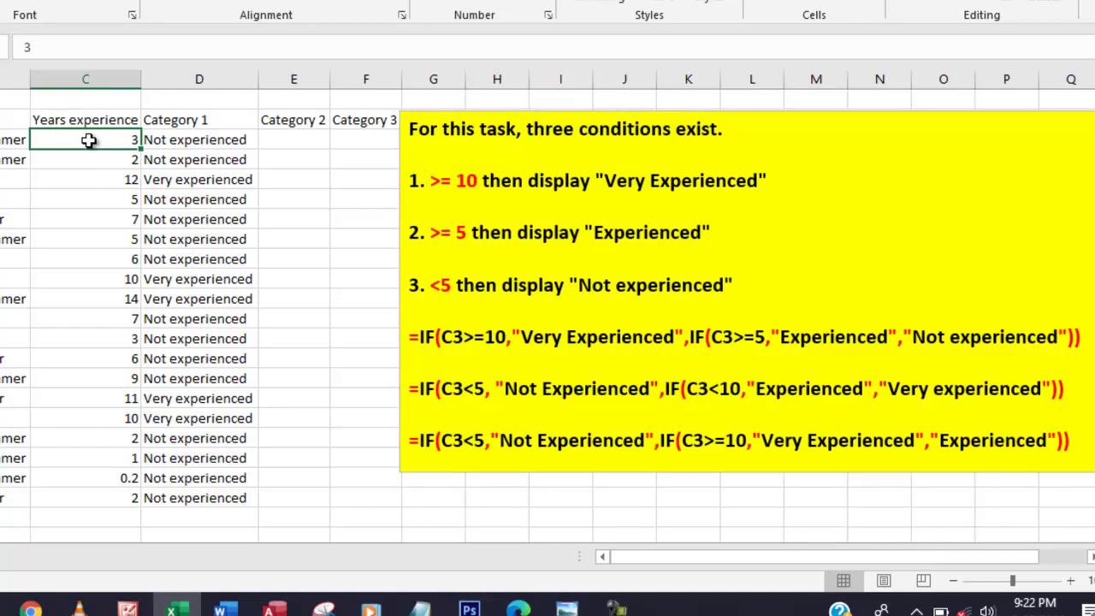
Step: Delete the old Category 1 formulas from D3:D21 and highlight the three IF formulas in the notes
{"action": "left_click_drag", "start_coordinate": [88, 140], "coordinate": [90, 498]}
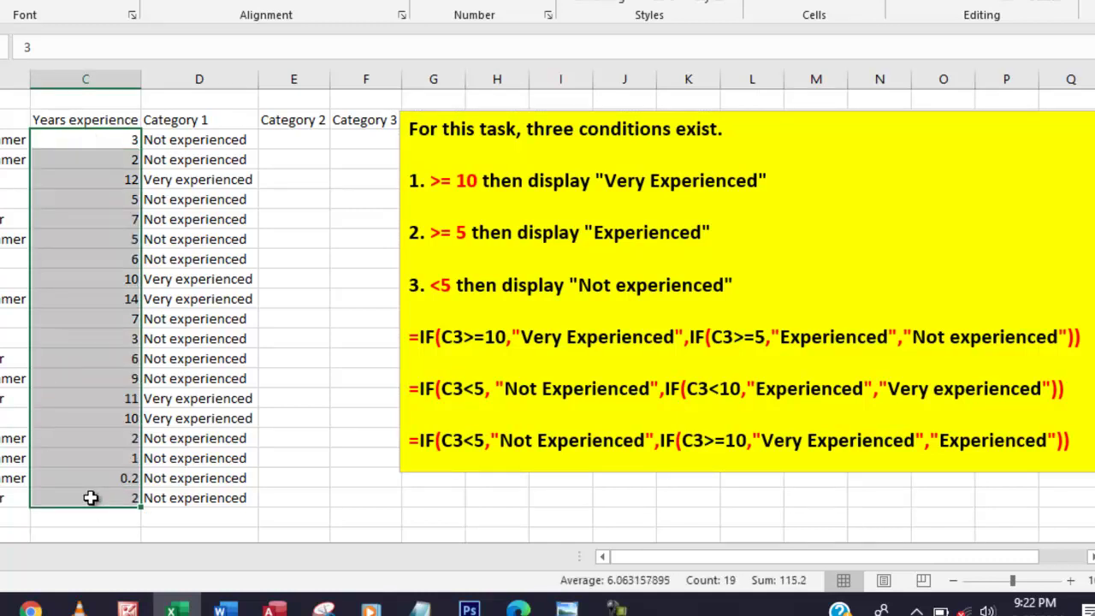
{"action": "left_click", "coordinate": [195, 142]}
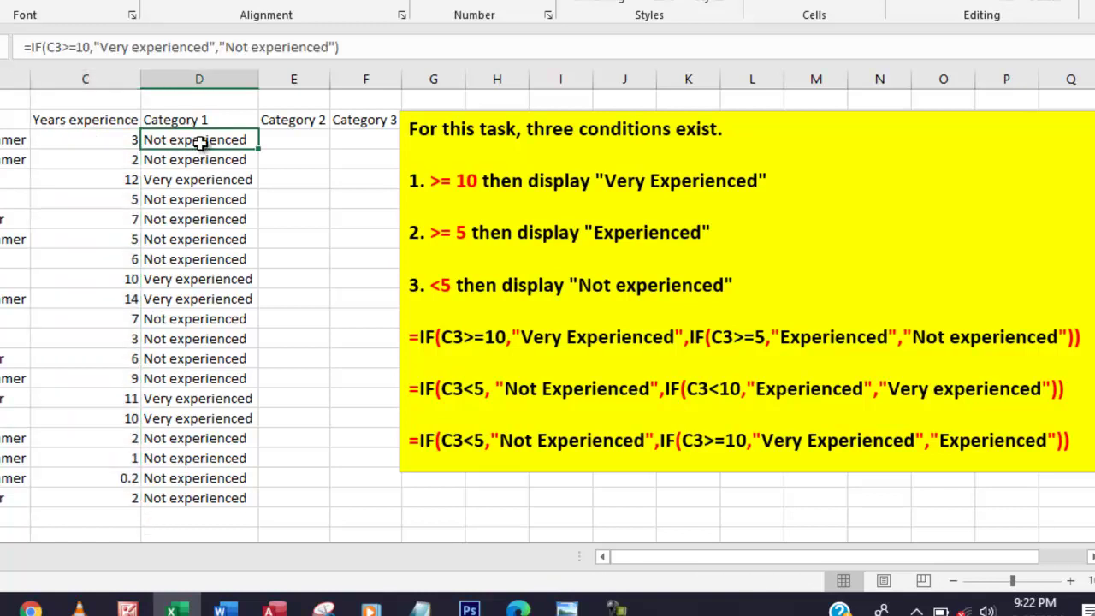
{"action": "left_click_drag", "start_coordinate": [200, 146], "coordinate": [163, 481]}
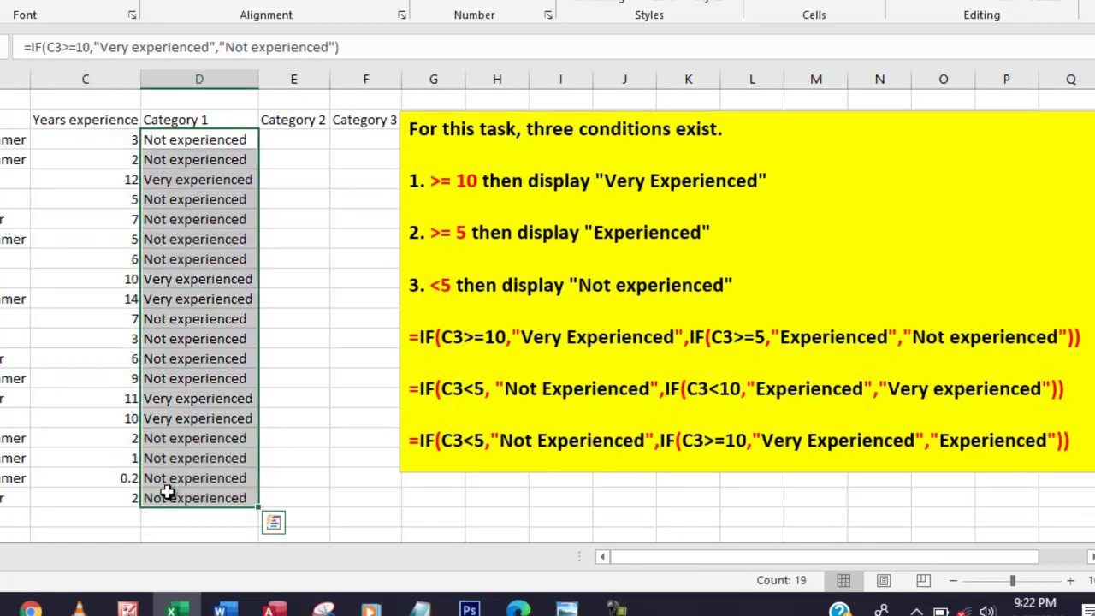
{"action": "key", "text": "Delete"}
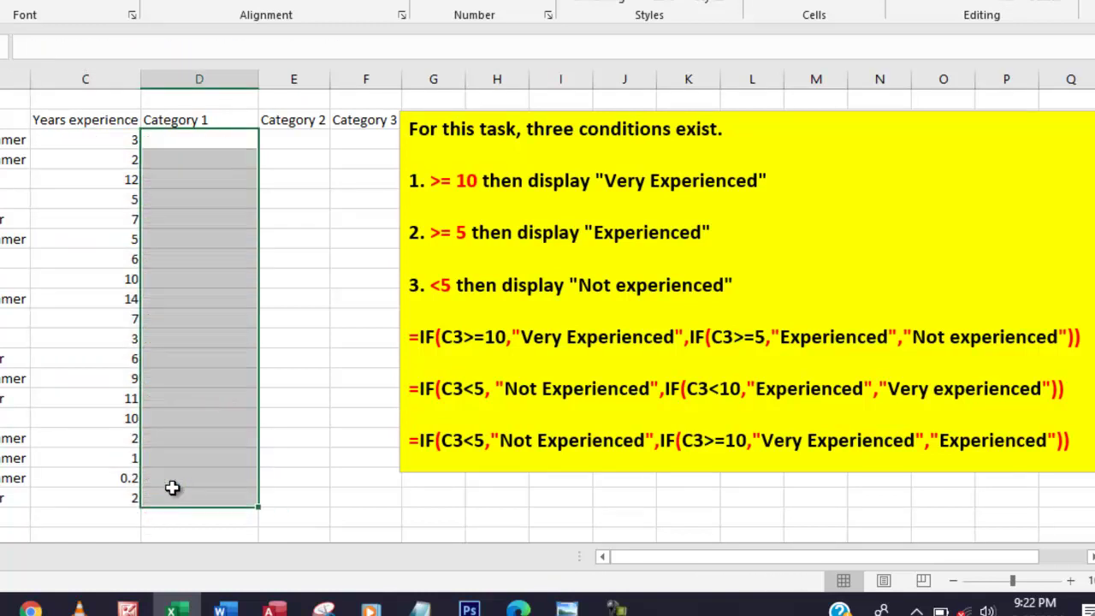
{"action": "left_click", "coordinate": [191, 143]}
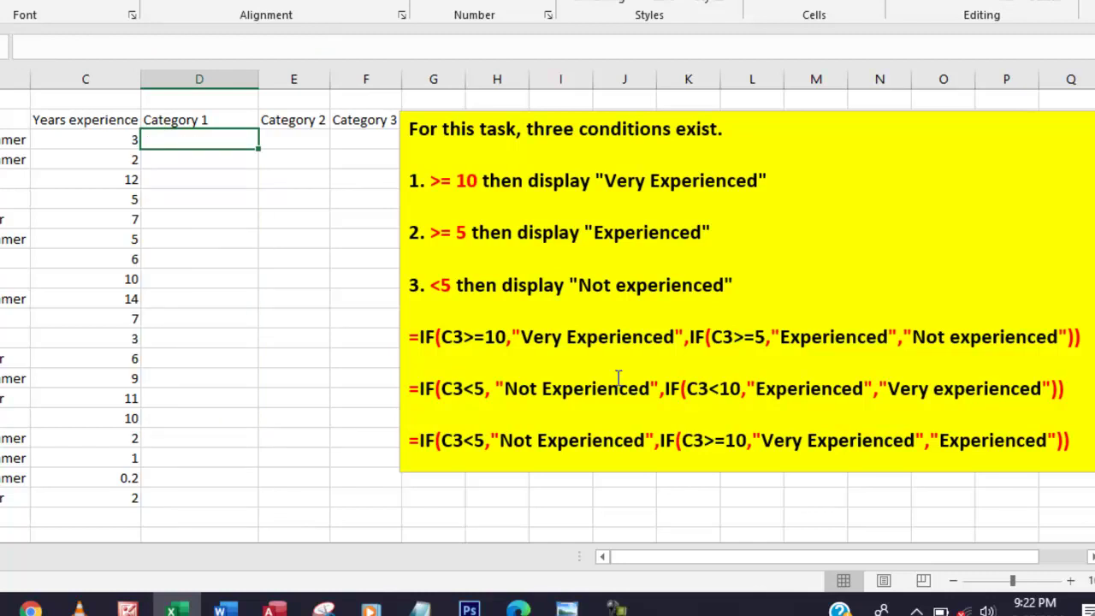
{"action": "left_click", "coordinate": [406, 337]}
{"action": "left_click_drag", "start_coordinate": [406, 337], "coordinate": [1073, 451]}
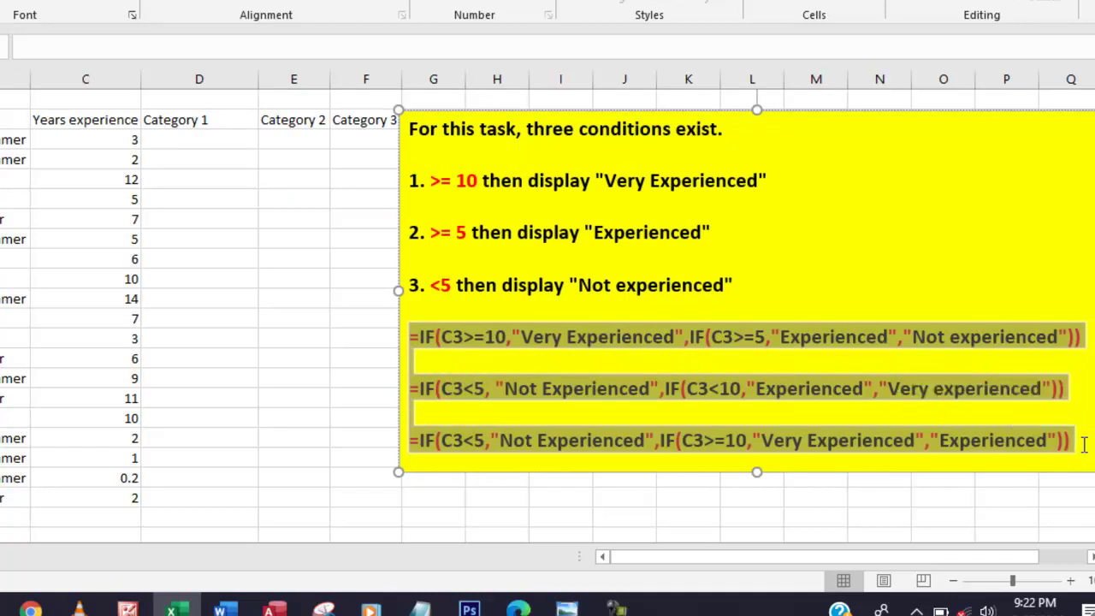
Step: Paste the first nested IF formula from the notes into D3
{"action": "left_click", "coordinate": [1083, 444]}
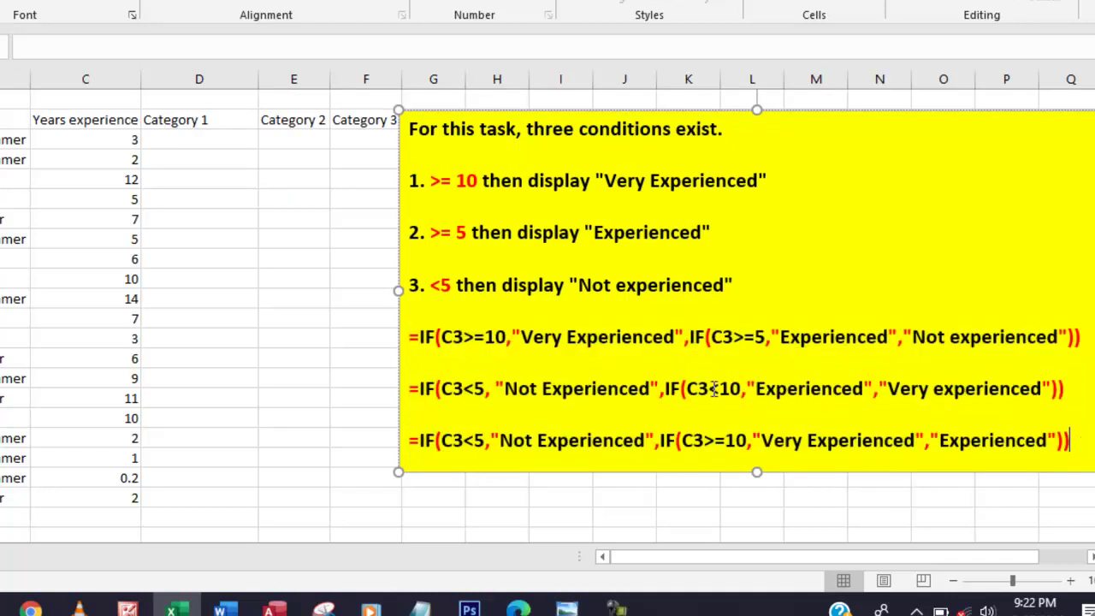
{"action": "left_click", "coordinate": [193, 122]}
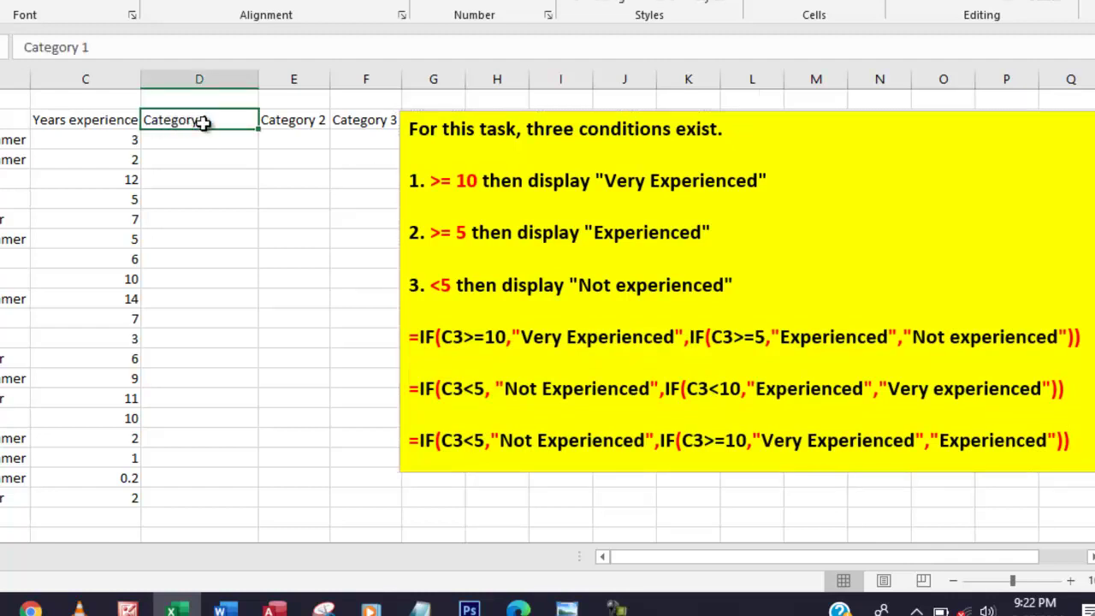
{"action": "left_click", "coordinate": [289, 119]}
{"action": "left_click", "coordinate": [368, 124]}
{"action": "left_click", "coordinate": [177, 139]}
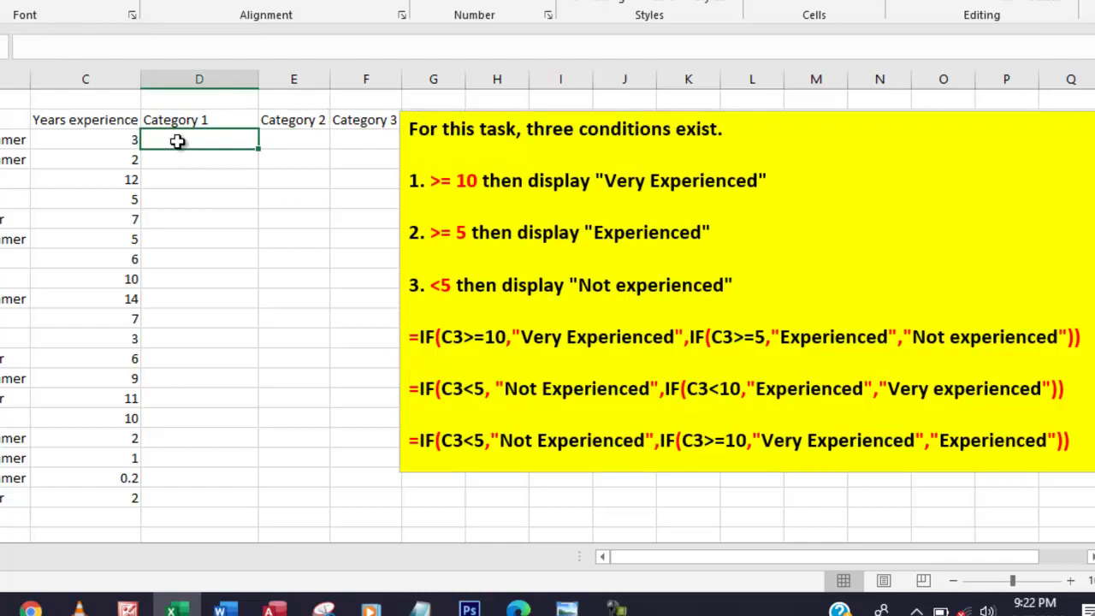
{"action": "left_click_drag", "start_coordinate": [1077, 341], "coordinate": [412, 338]}
{"action": "key", "text": "ctrl+c"}
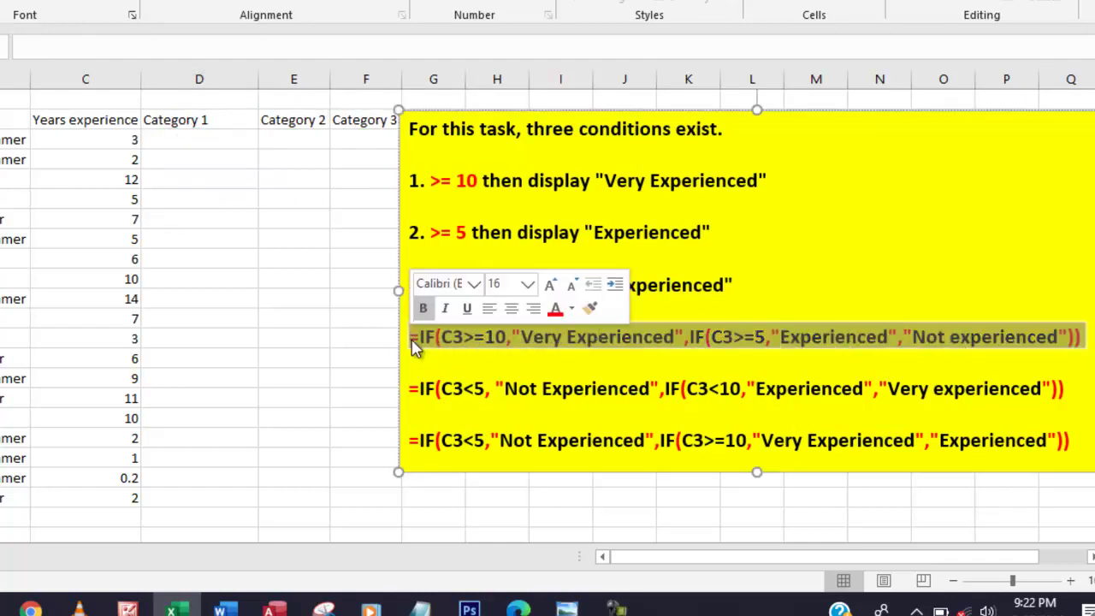
{"action": "left_click", "coordinate": [186, 147]}
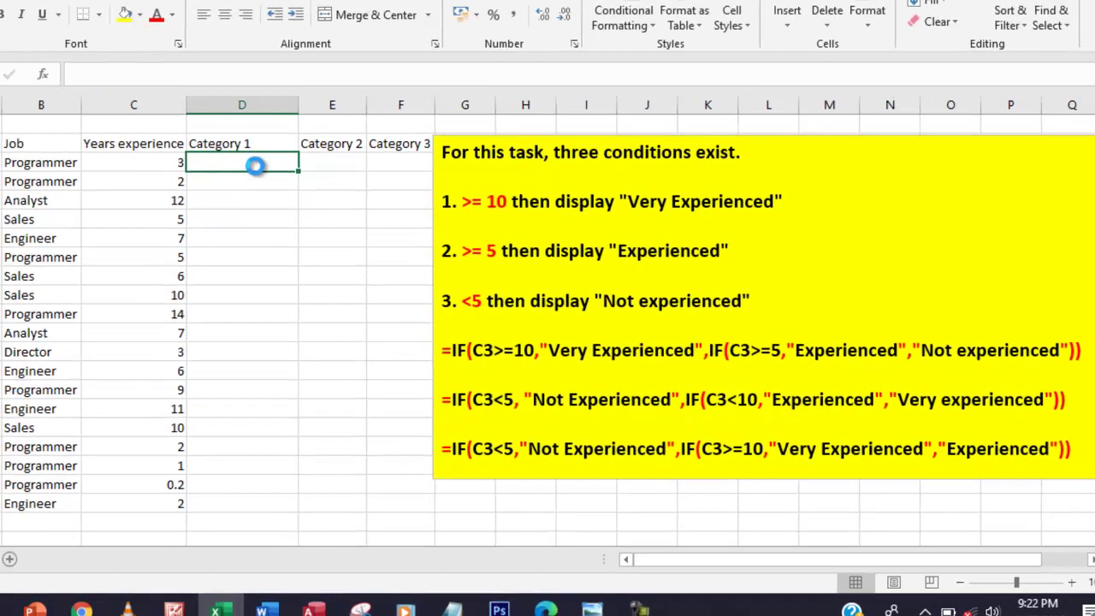
{"action": "key", "text": "ctrl+v"}
Step: Give D3 C3's plain formatting and fill its formula down to D21
{"action": "left_click", "coordinate": [271, 231]}
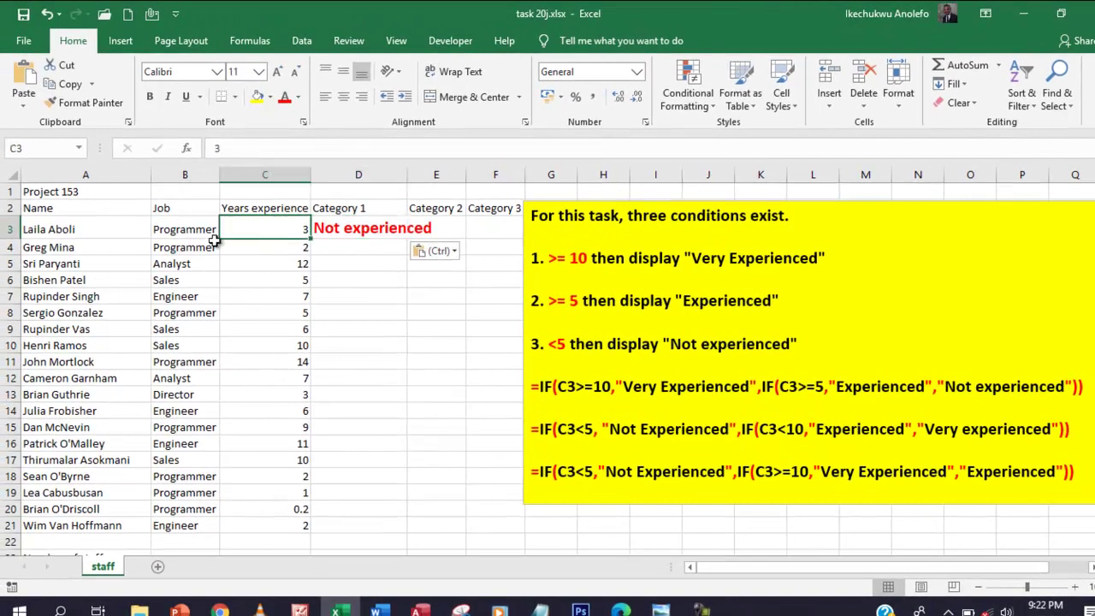
{"action": "left_click", "coordinate": [84, 103]}
{"action": "left_click", "coordinate": [351, 231]}
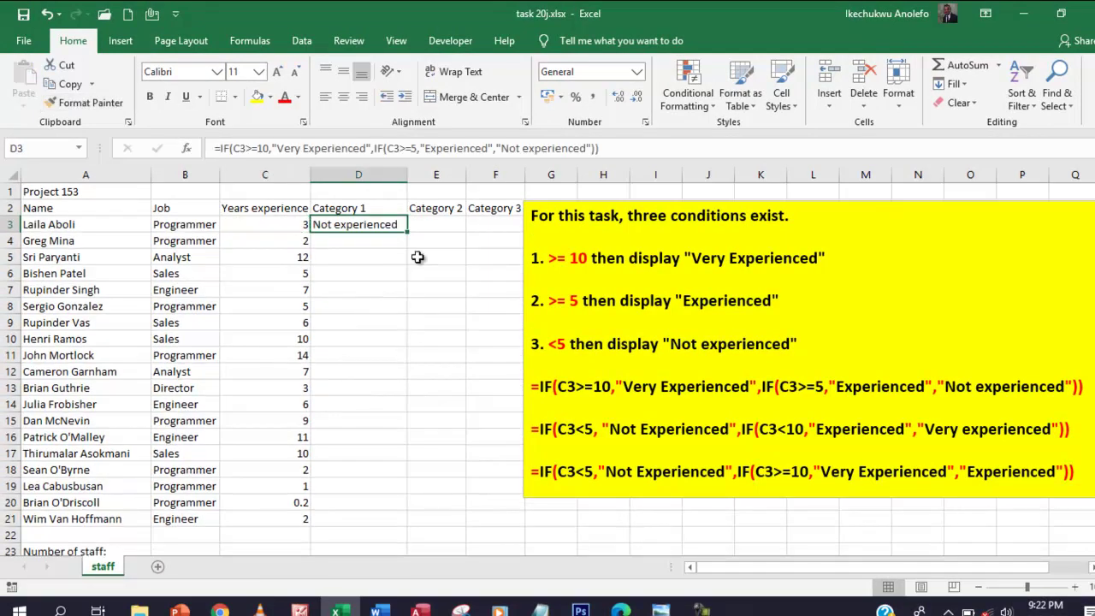
{"action": "double_click", "coordinate": [406, 232]}
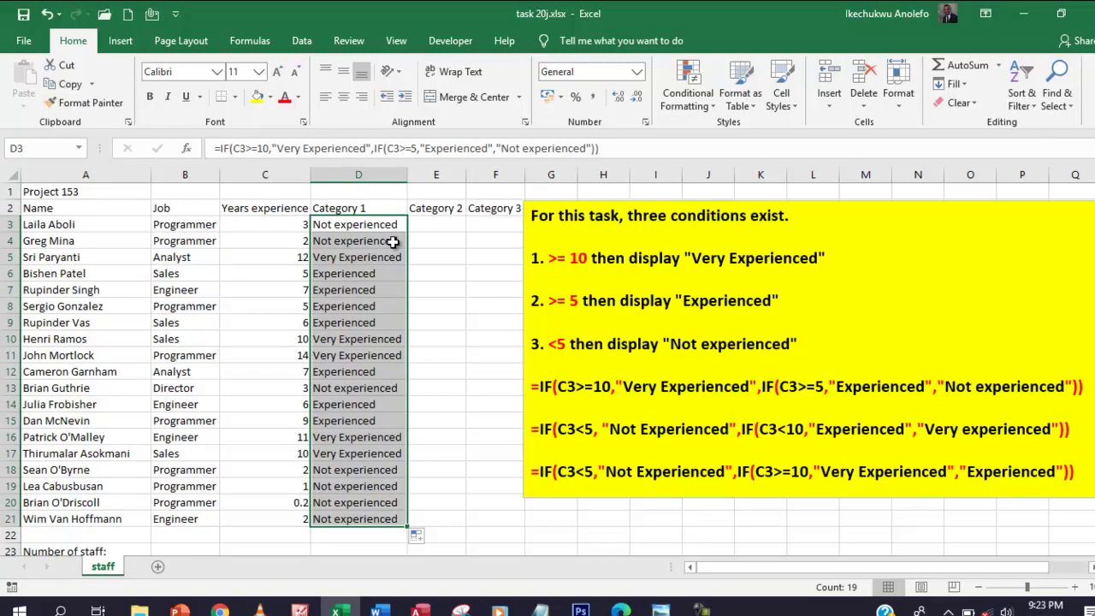
{"action": "left_click", "coordinate": [417, 228]}
{"action": "left_click", "coordinate": [345, 224]}
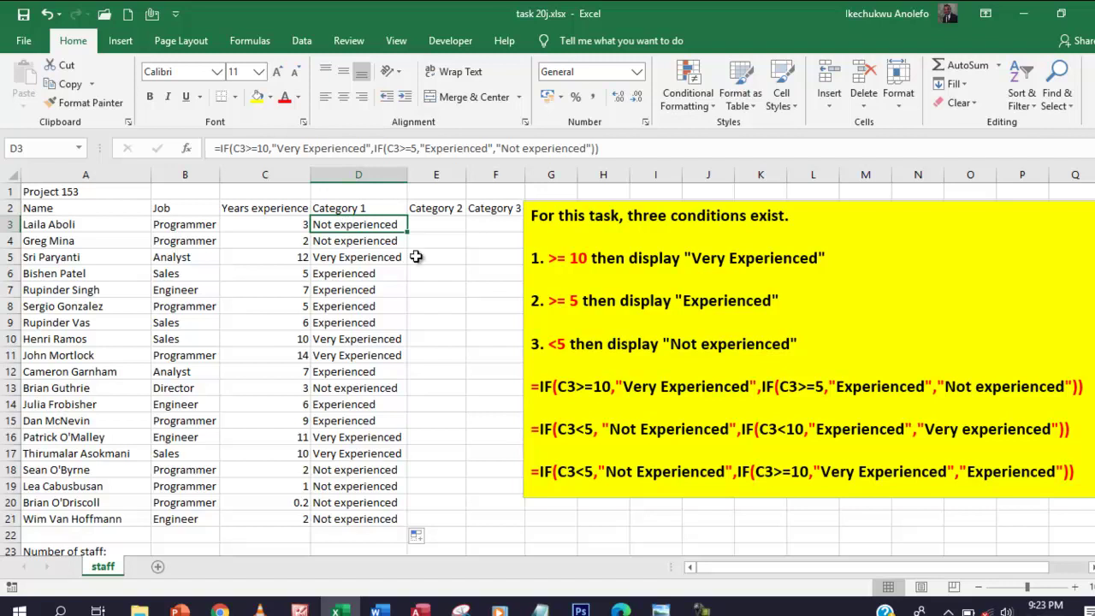
{"action": "left_click_drag", "start_coordinate": [531, 389], "coordinate": [709, 412]}
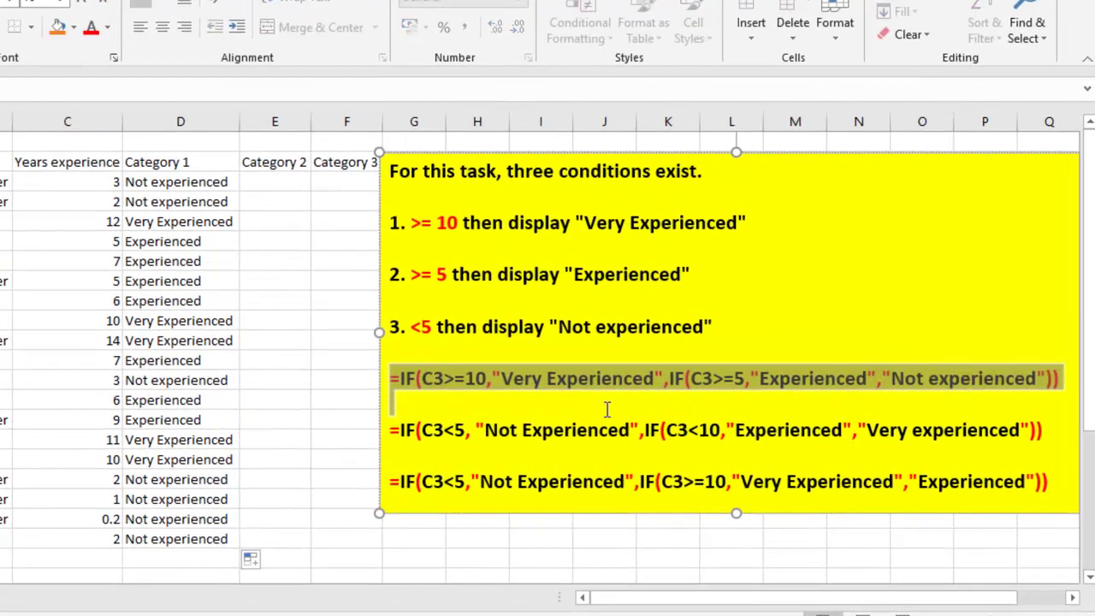
{"action": "left_click", "coordinate": [486, 384]}
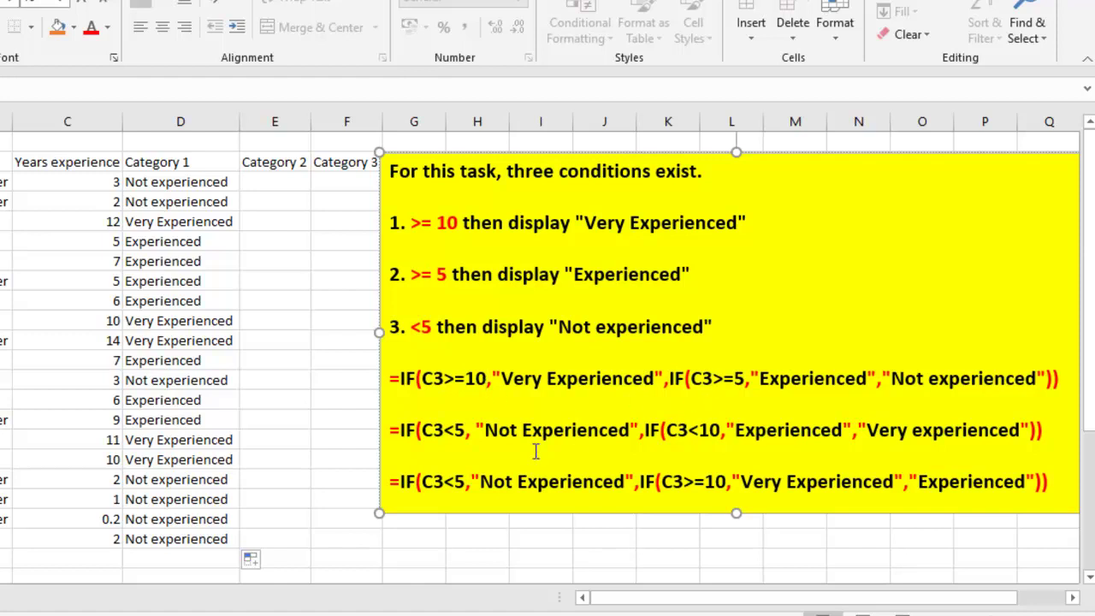
{"action": "left_click_drag", "start_coordinate": [395, 434], "coordinate": [1012, 450]}
{"action": "left_click", "coordinate": [453, 437]}
{"action": "left_click", "coordinate": [183, 185]}
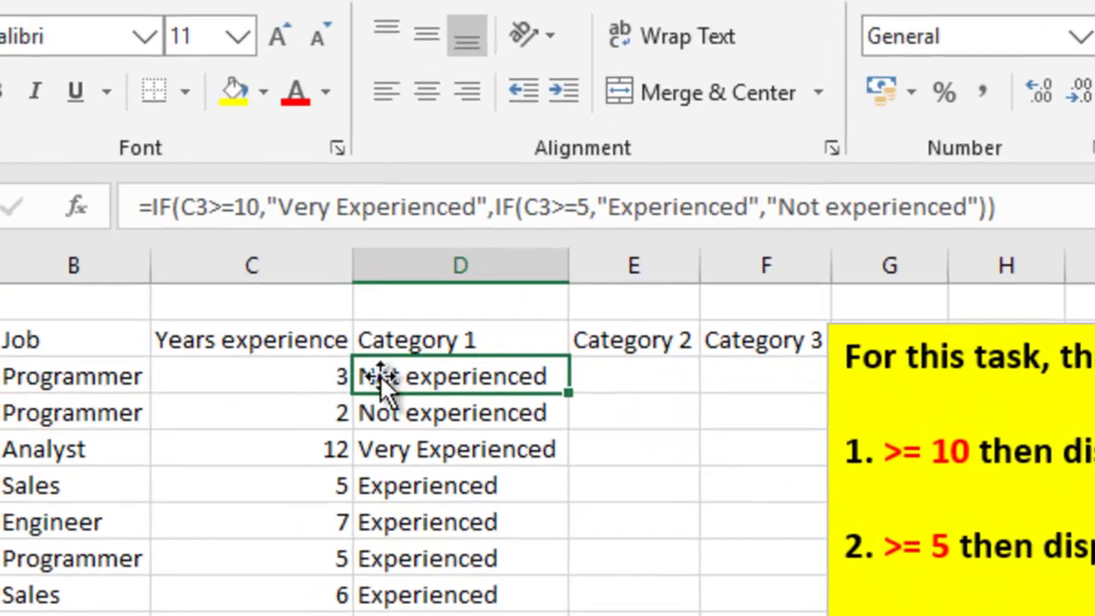
{"action": "left_click", "coordinate": [608, 207]}
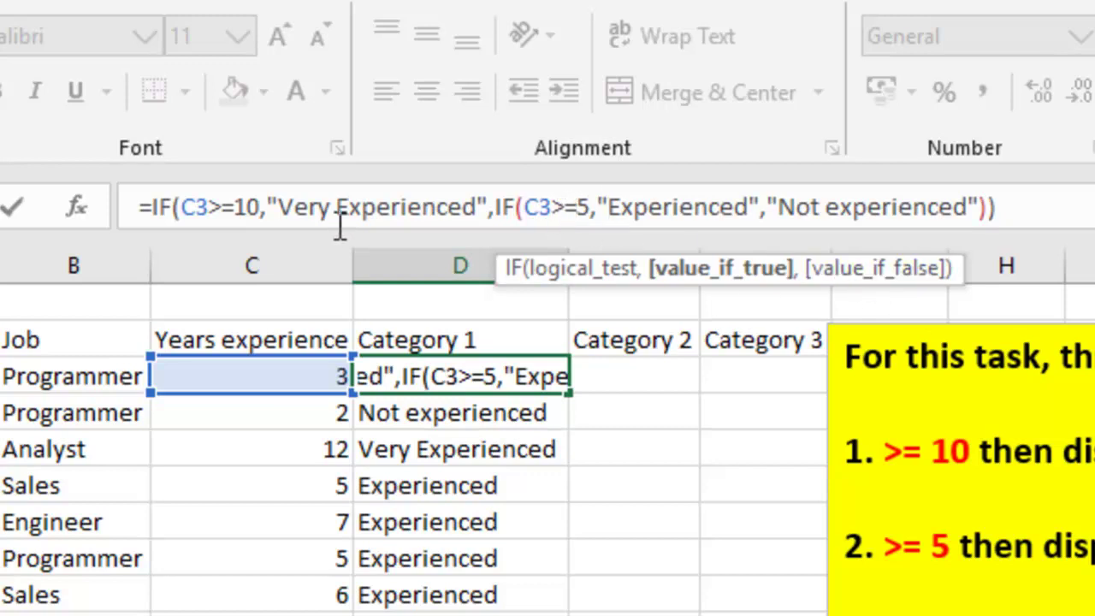
{"action": "left_click", "coordinate": [235, 207]}
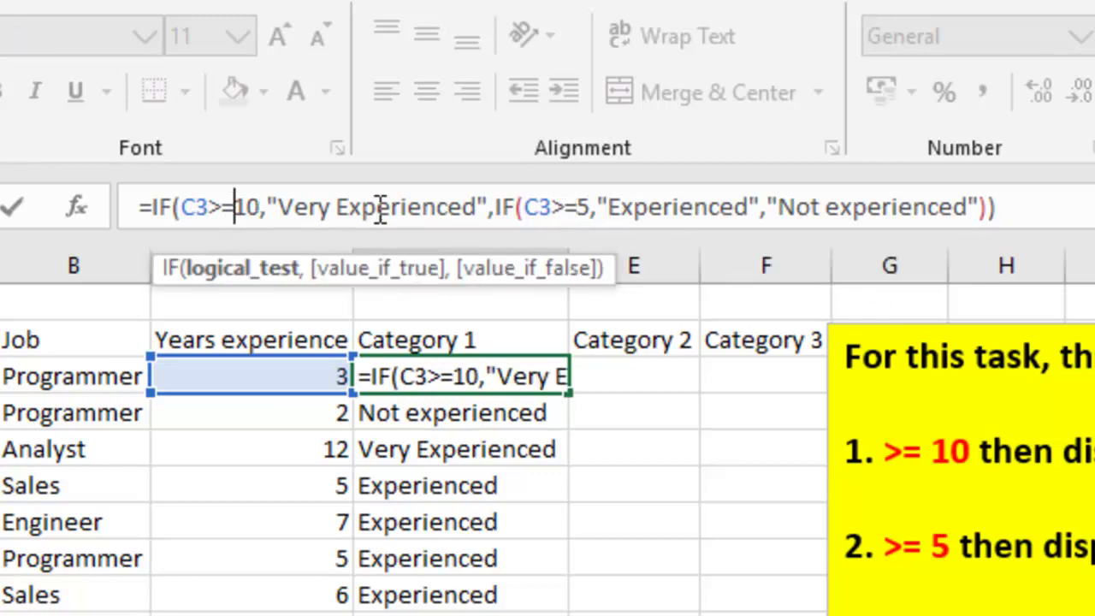
{"action": "left_click", "coordinate": [552, 207]}
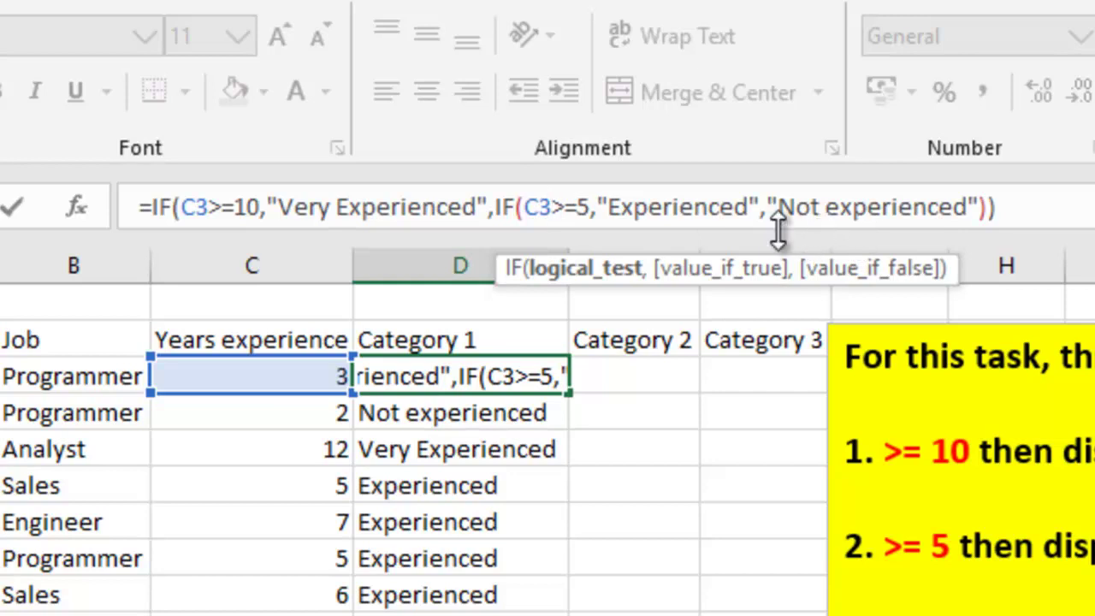
{"action": "key", "text": "ctrl+Return"}
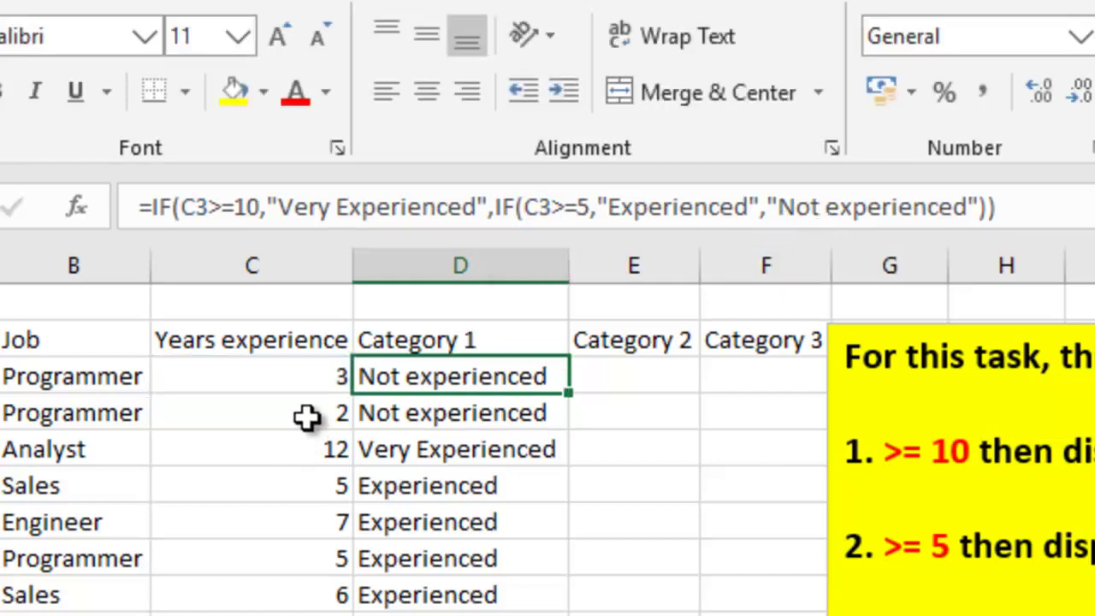
{"action": "left_click", "coordinate": [287, 376]}
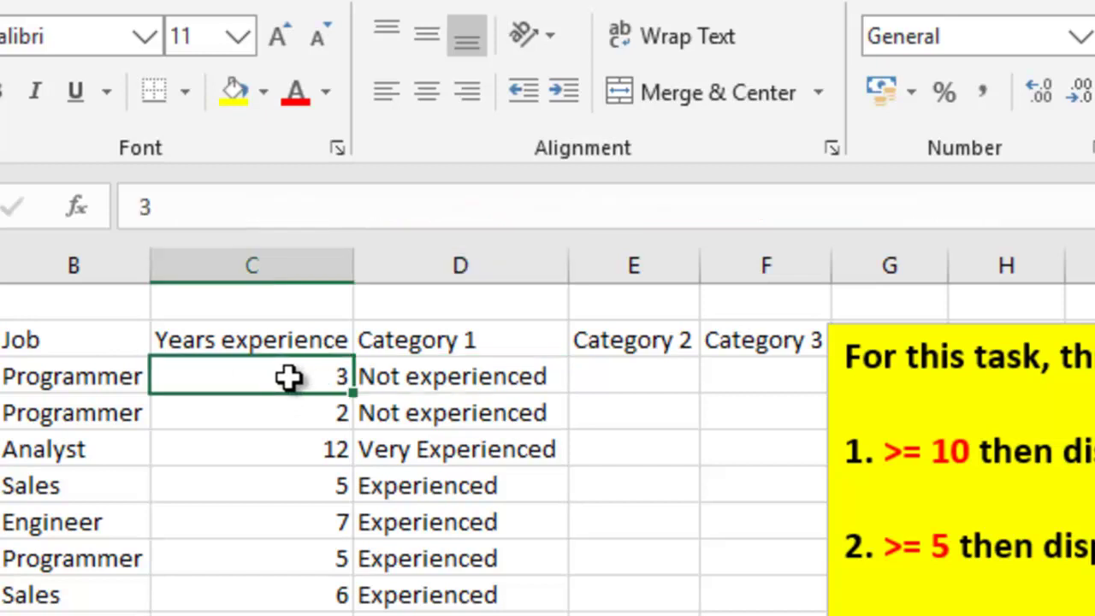
{"action": "left_click", "coordinate": [395, 384]}
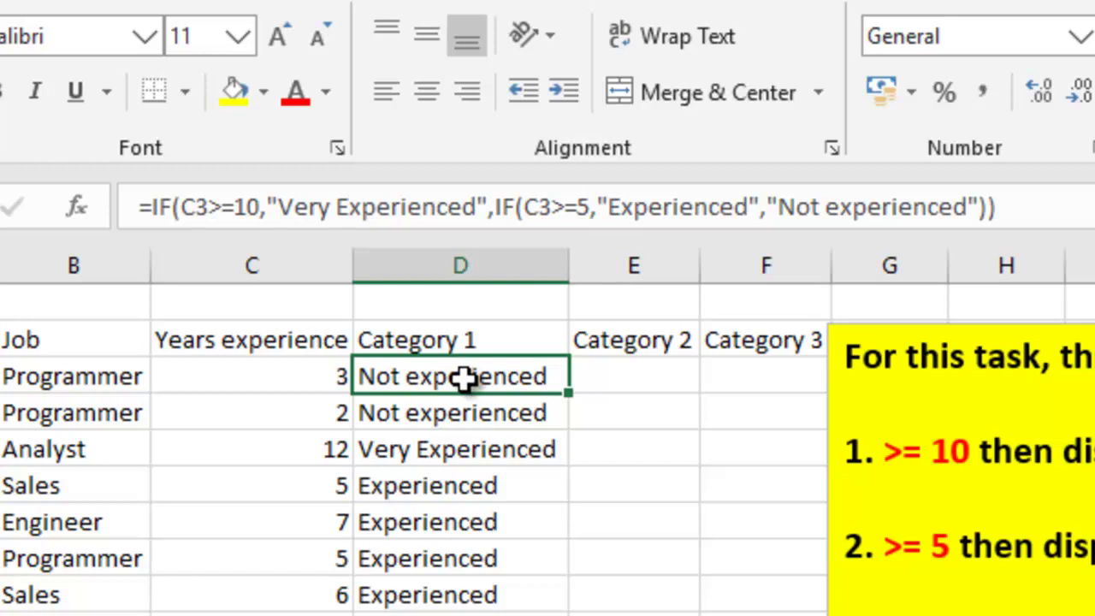
{"action": "left_click_drag", "start_coordinate": [778, 207], "coordinate": [969, 204]}
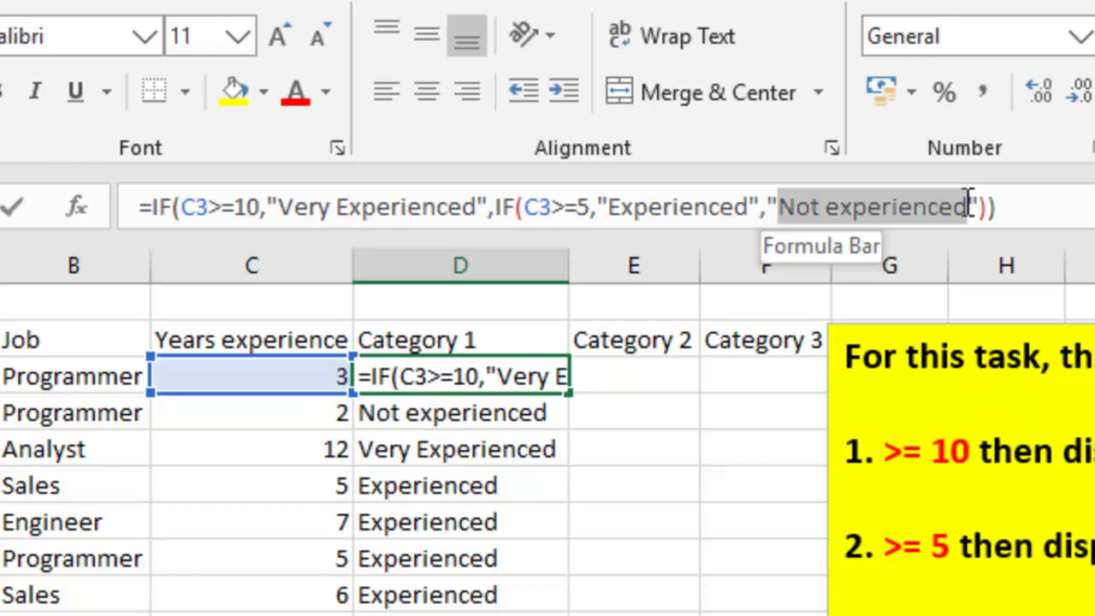
{"action": "key", "text": "Escape"}
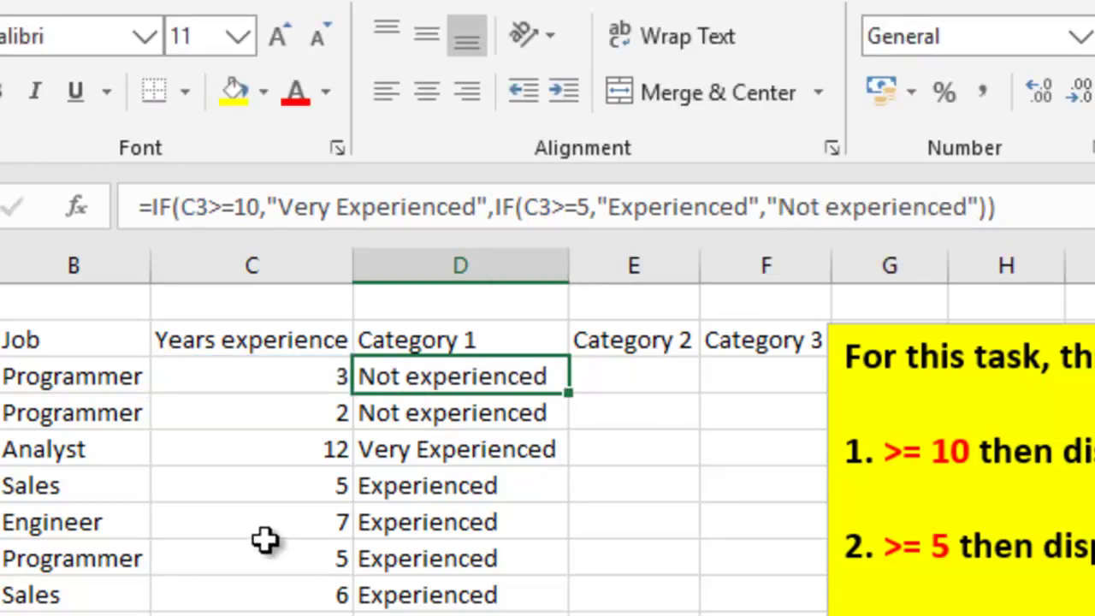
{"action": "left_click", "coordinate": [303, 413]}
{"action": "left_click", "coordinate": [412, 419]}
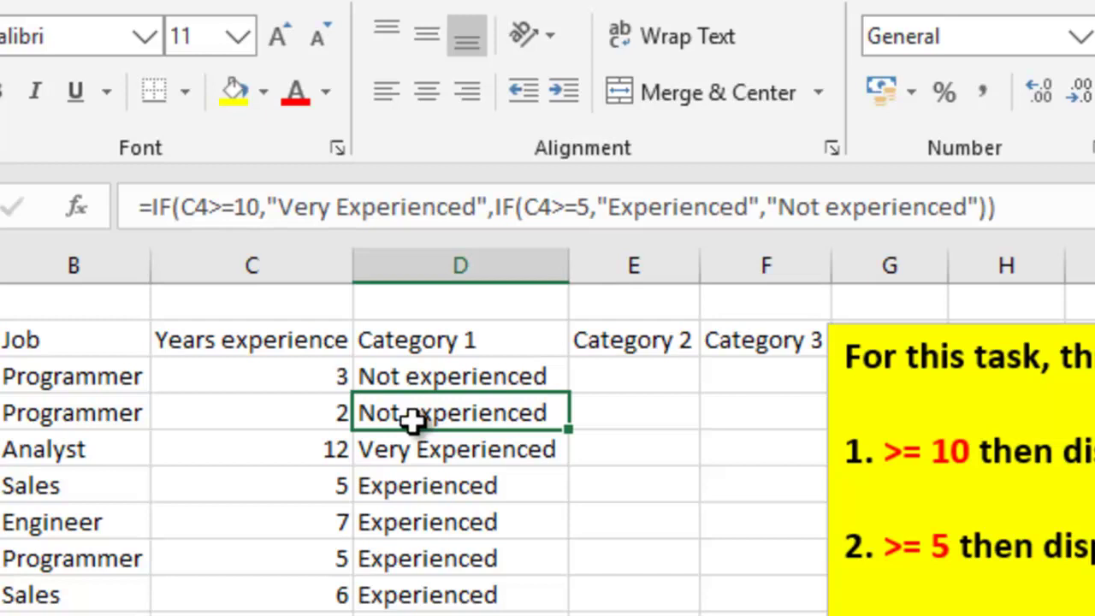
{"action": "left_click", "coordinate": [297, 453]}
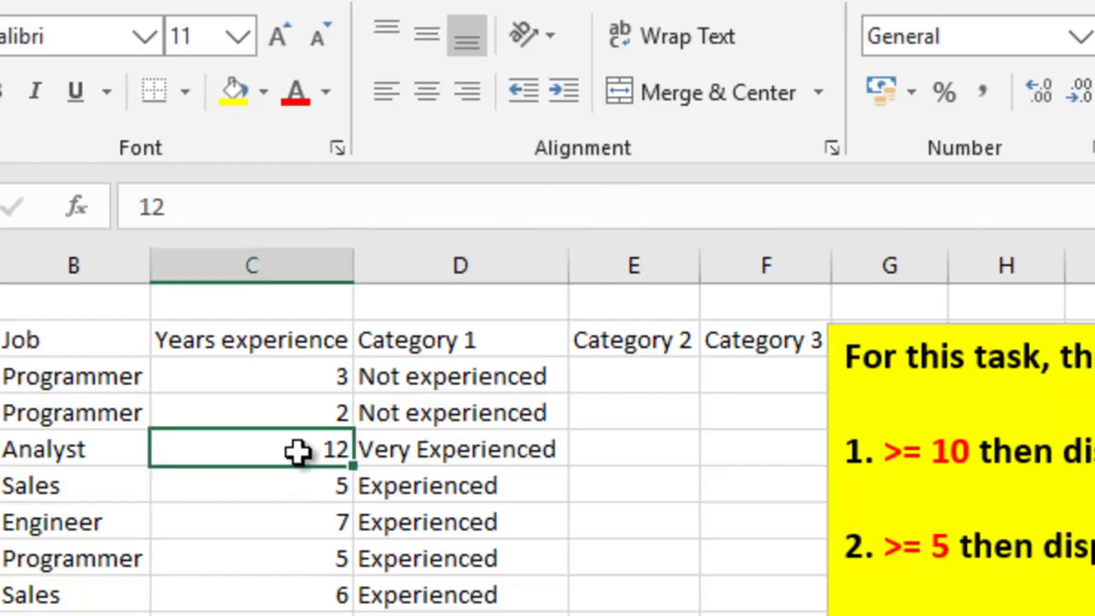
{"action": "left_click", "coordinate": [409, 456]}
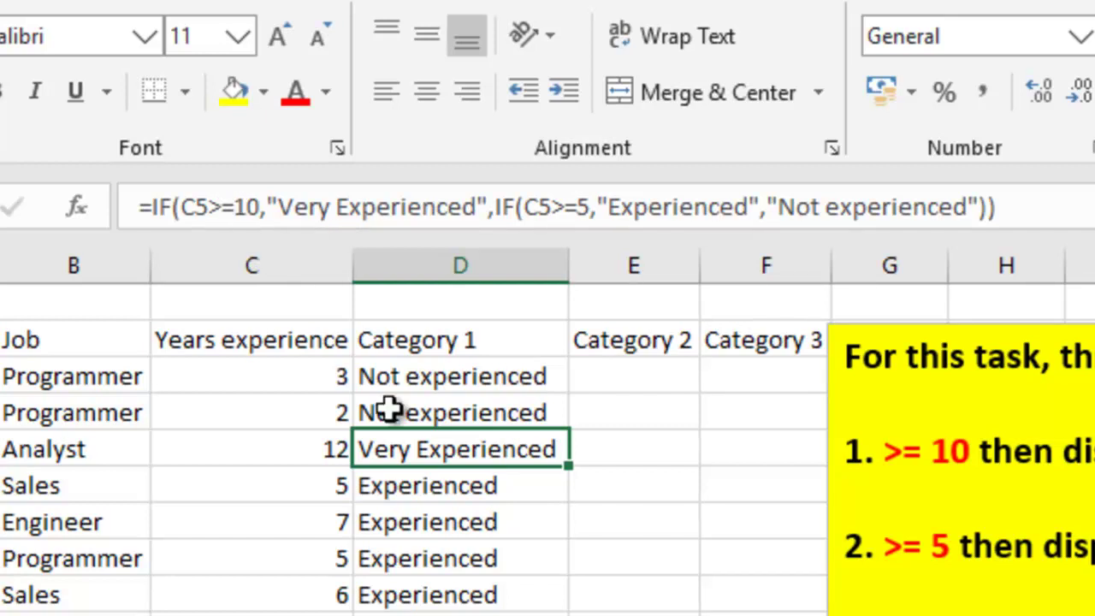
{"action": "left_click", "coordinate": [318, 486]}
{"action": "left_click_drag", "start_coordinate": [318, 486], "coordinate": [466, 615]}
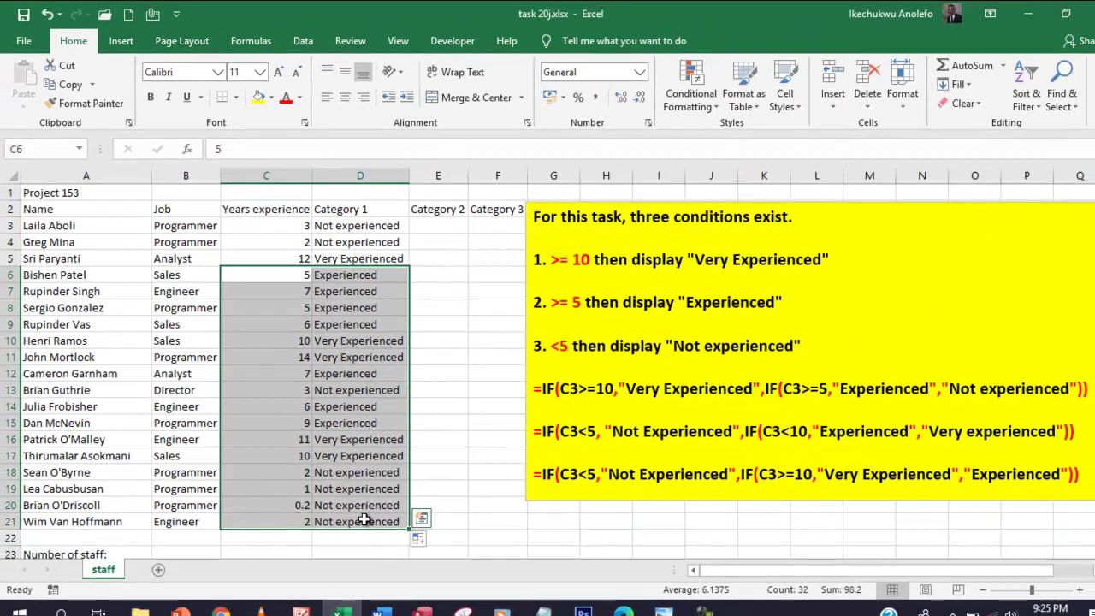
Step: Copy the second nested IF formula from the notes into E3
{"action": "left_click", "coordinate": [370, 227]}
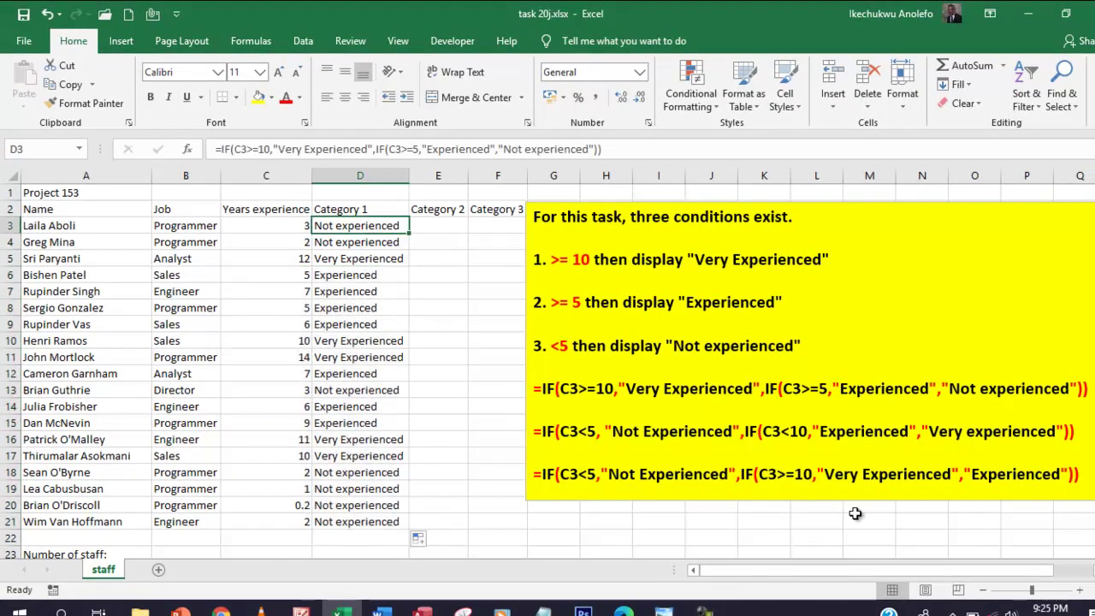
{"action": "left_click_drag", "start_coordinate": [1079, 433], "coordinate": [529, 437]}
{"action": "key", "text": "ctrl+c"}
{"action": "left_click", "coordinate": [435, 228]}
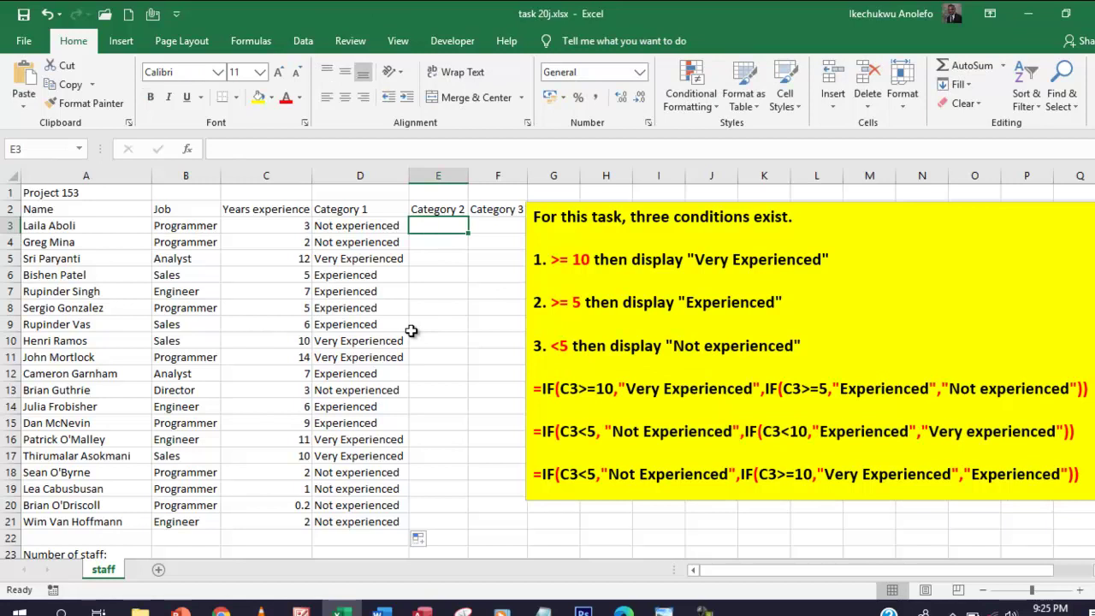
{"action": "key", "text": "ctrl+v"}
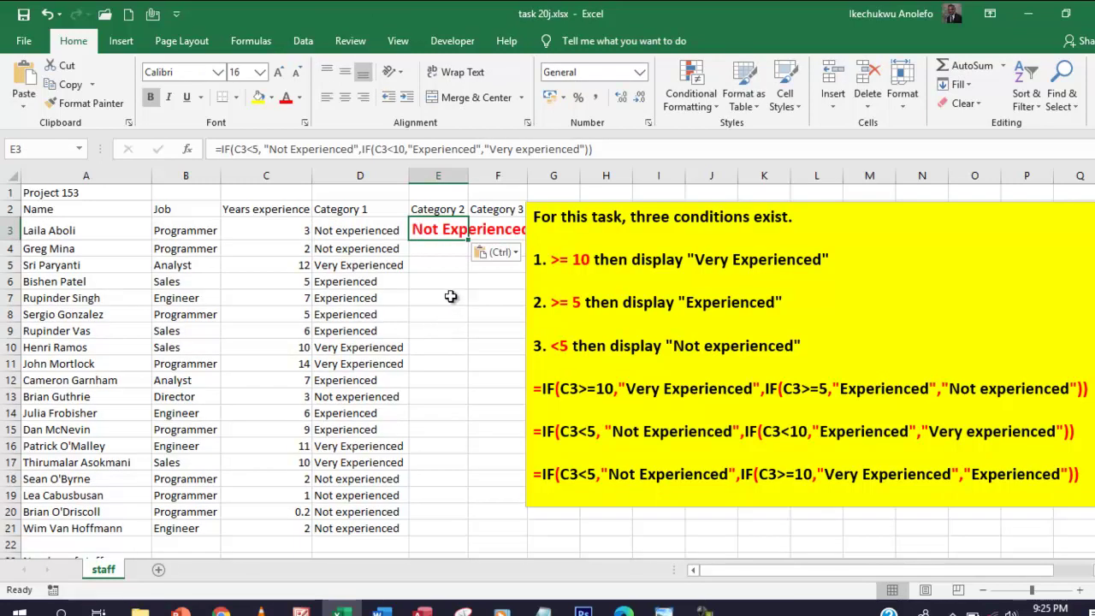
Step: Apply D3's formatting to E3 and autofit column E
{"action": "left_click", "coordinate": [340, 229]}
{"action": "left_click", "coordinate": [86, 103]}
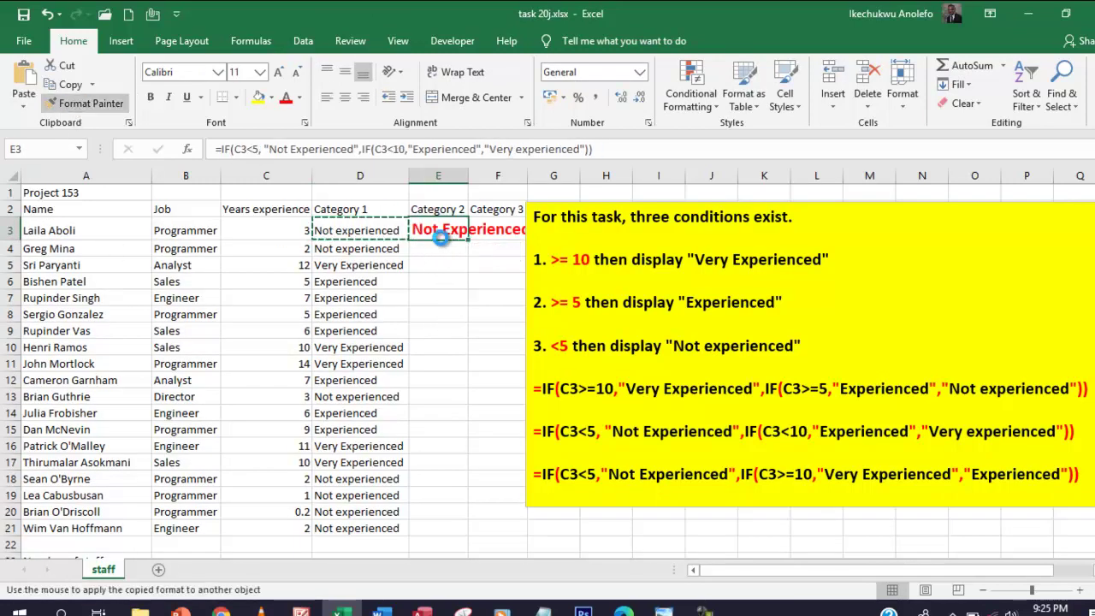
{"action": "left_click", "coordinate": [443, 237]}
{"action": "double_click", "coordinate": [469, 173]}
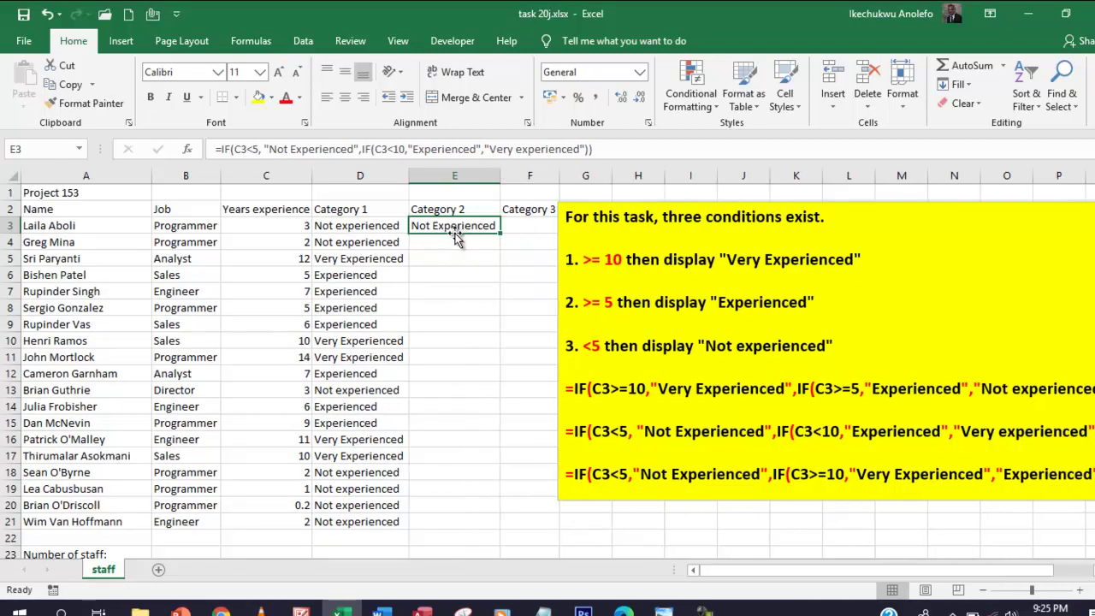
Step: Commit the E3 formula testing C3<5 then C3<10, and fill it down to E21
{"action": "left_click", "coordinate": [409, 151]}
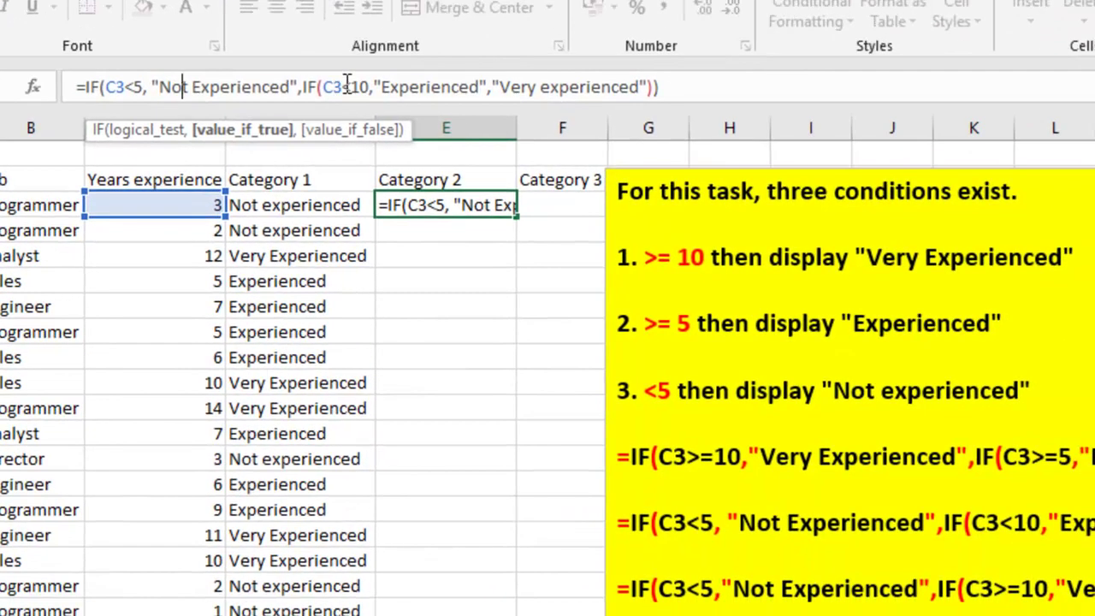
{"action": "key", "text": "ctrl+Return"}
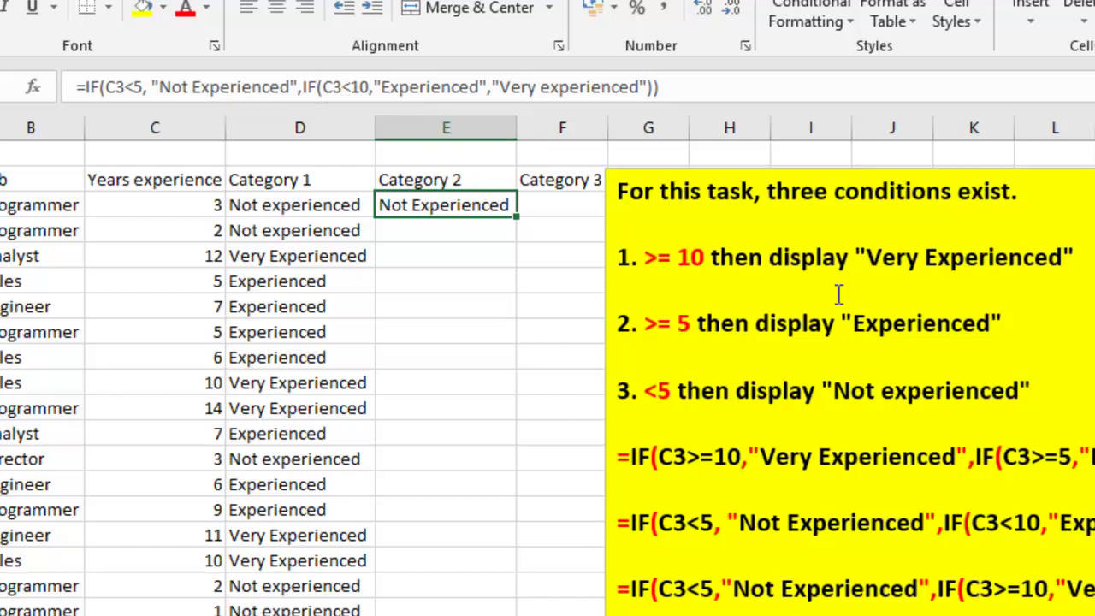
{"action": "left_click_drag", "start_coordinate": [1020, 331], "coordinate": [632, 333]}
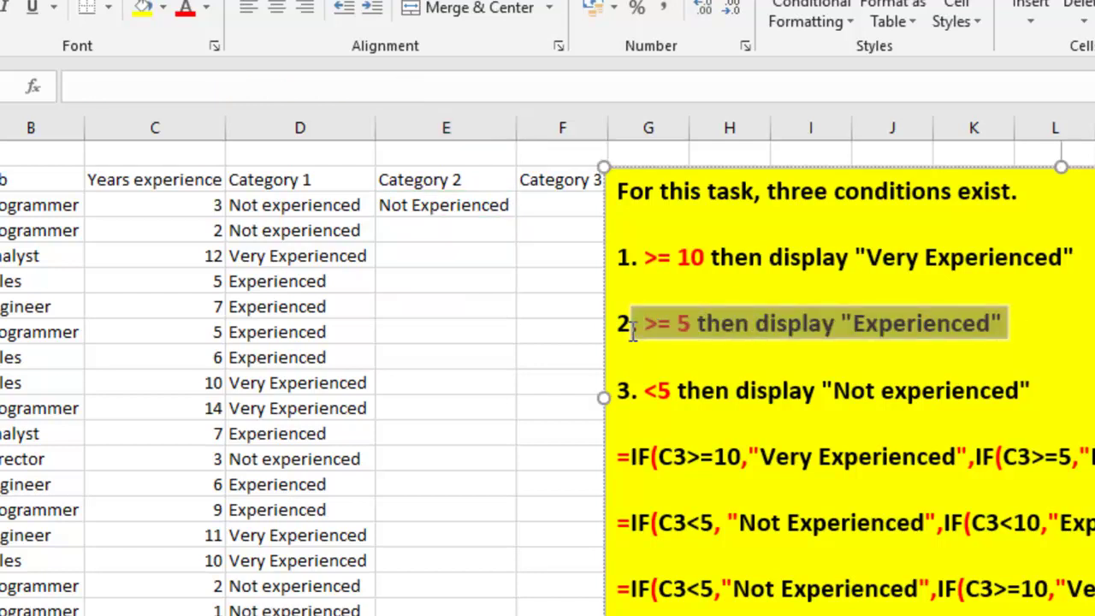
{"action": "left_click_drag", "start_coordinate": [632, 333], "coordinate": [631, 329]}
{"action": "left_click", "coordinate": [416, 213]}
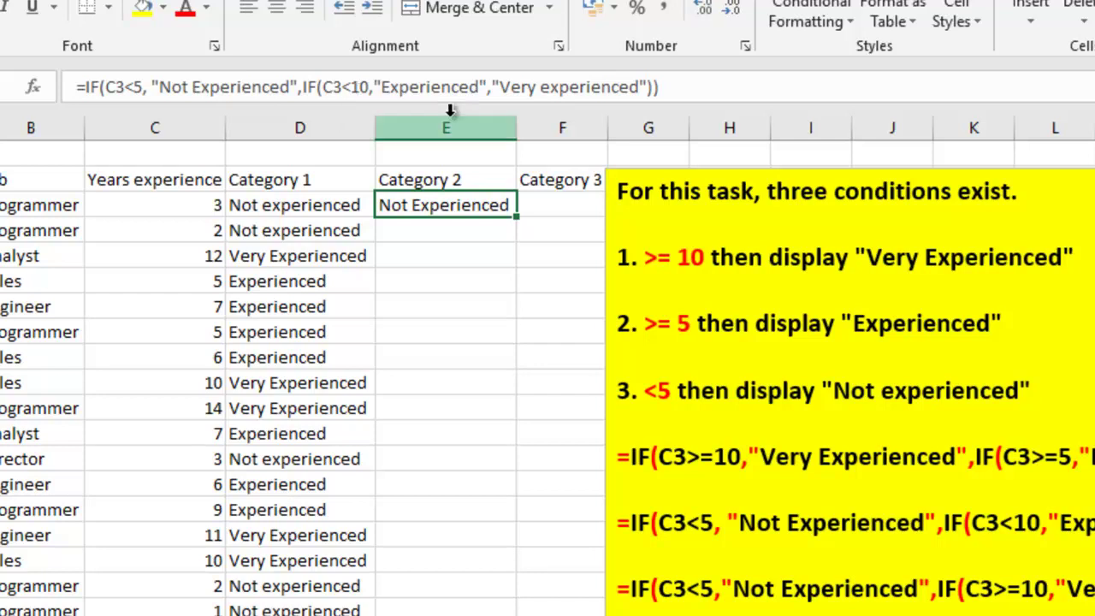
{"action": "left_click", "coordinate": [135, 93]}
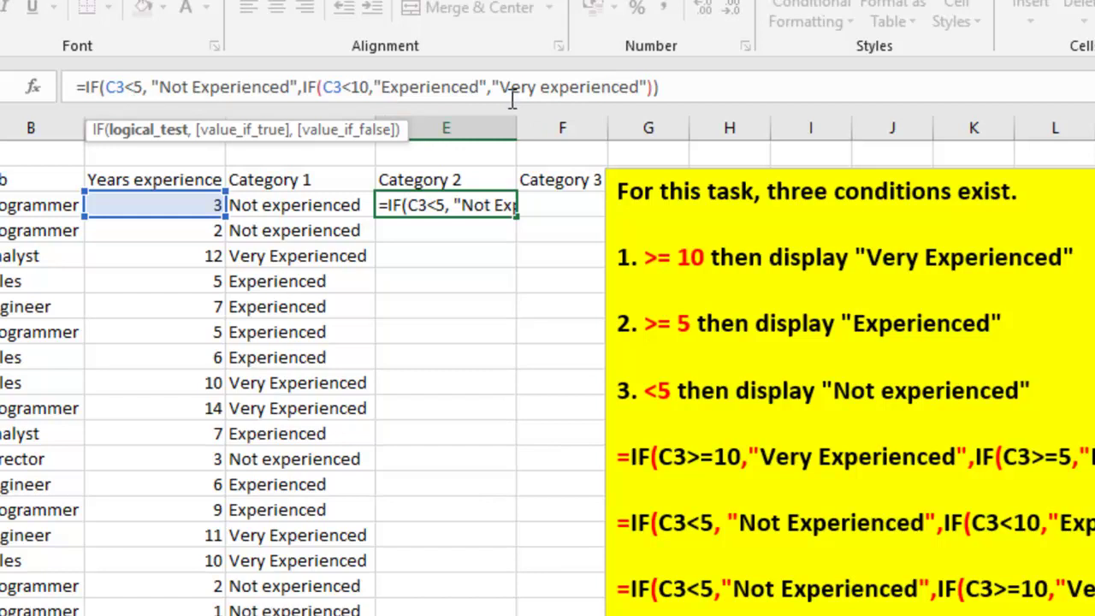
{"action": "key", "text": "Escape"}
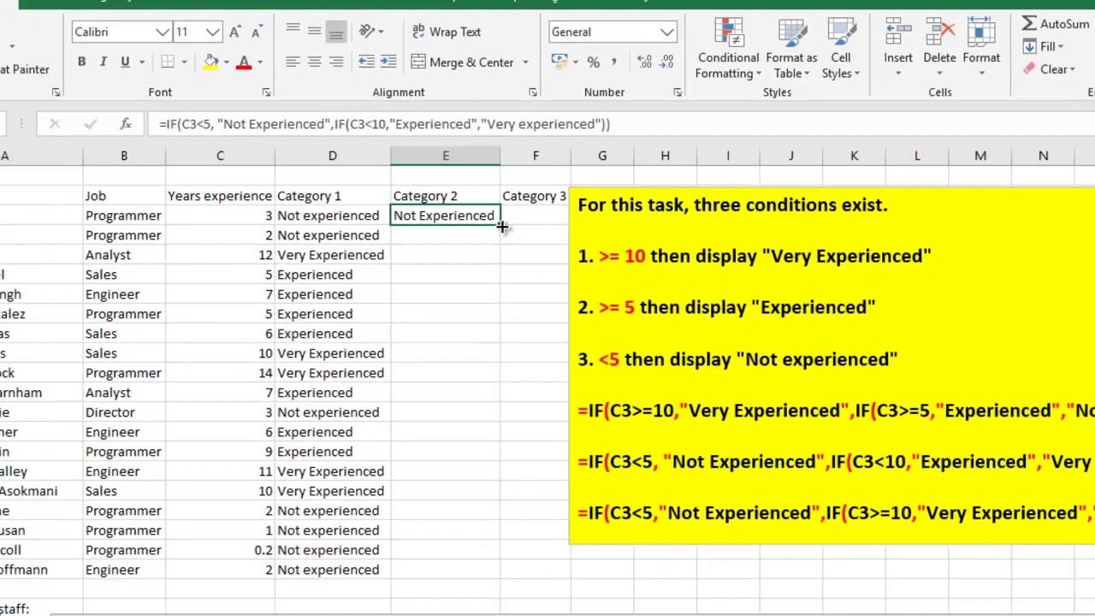
{"action": "double_click", "coordinate": [517, 217]}
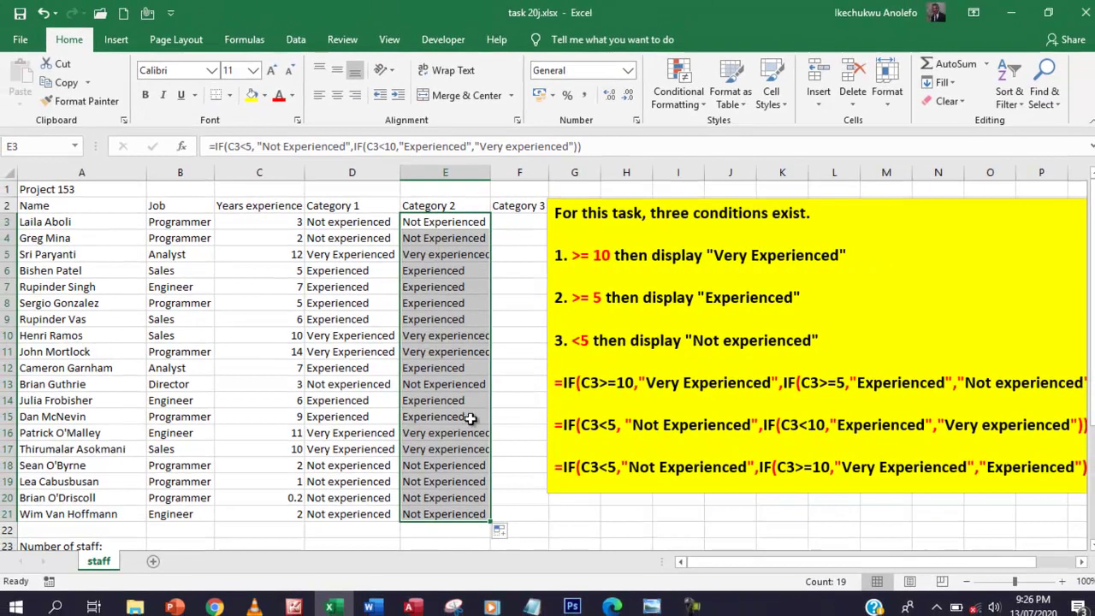
Step: Copy the third nested IF formula from the yellow note into F3
{"action": "left_click", "coordinate": [557, 467]}
{"action": "left_click_drag", "start_coordinate": [986, 560], "coordinate": [996, 561]}
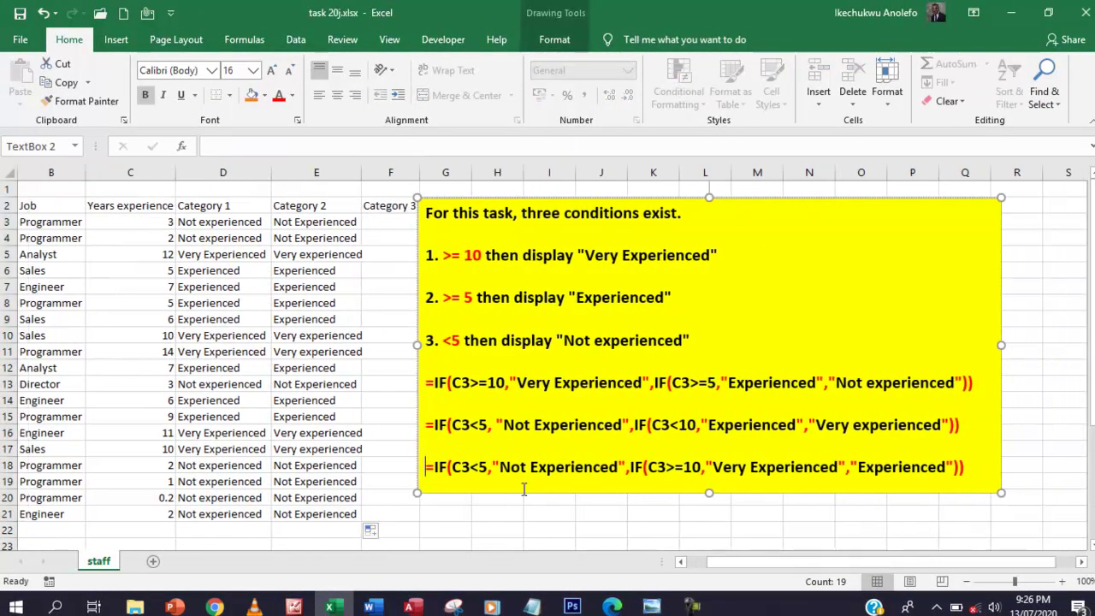
{"action": "left_click_drag", "start_coordinate": [424, 468], "coordinate": [972, 472]}
{"action": "key", "text": "ctrl+c"}
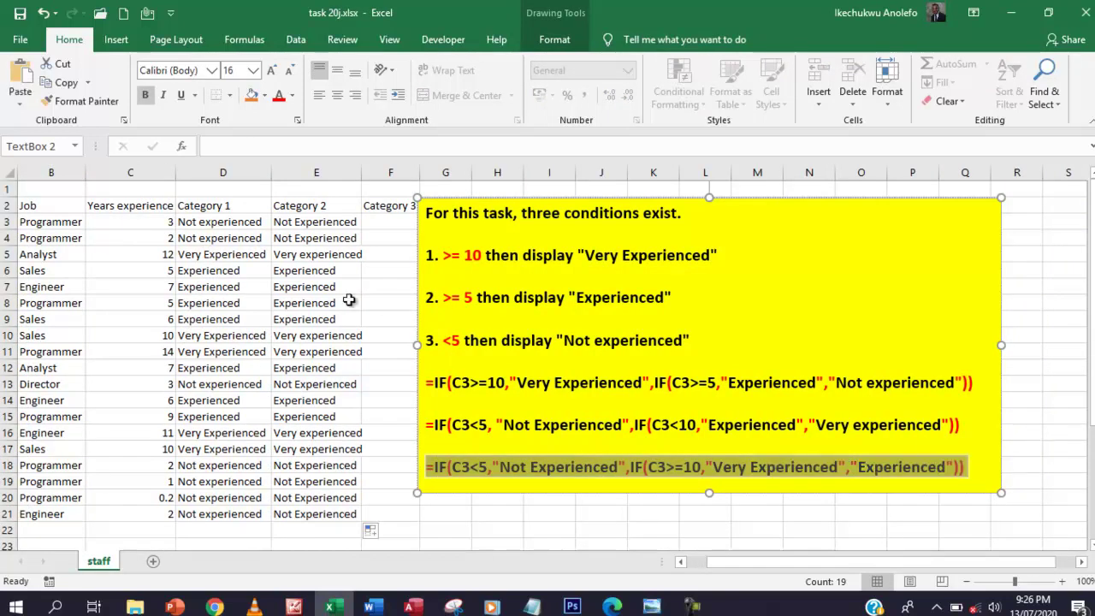
{"action": "left_click", "coordinate": [370, 223]}
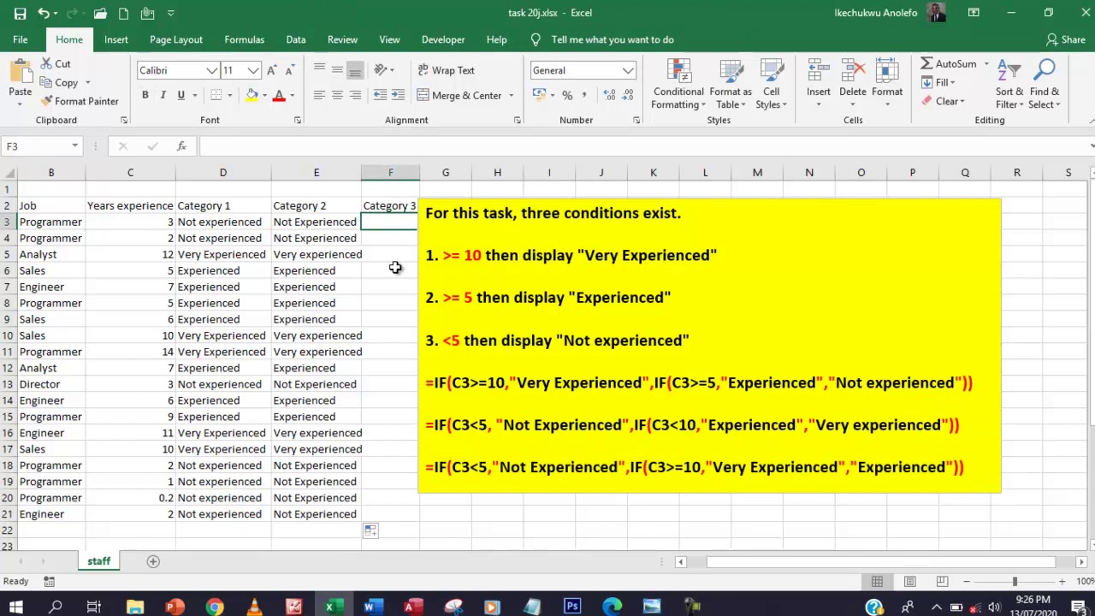
{"action": "key", "text": "ctrl+v"}
Step: Apply E3's plain formatting to F3, move the note right, and autofit column F
{"action": "left_click", "coordinate": [291, 229]}
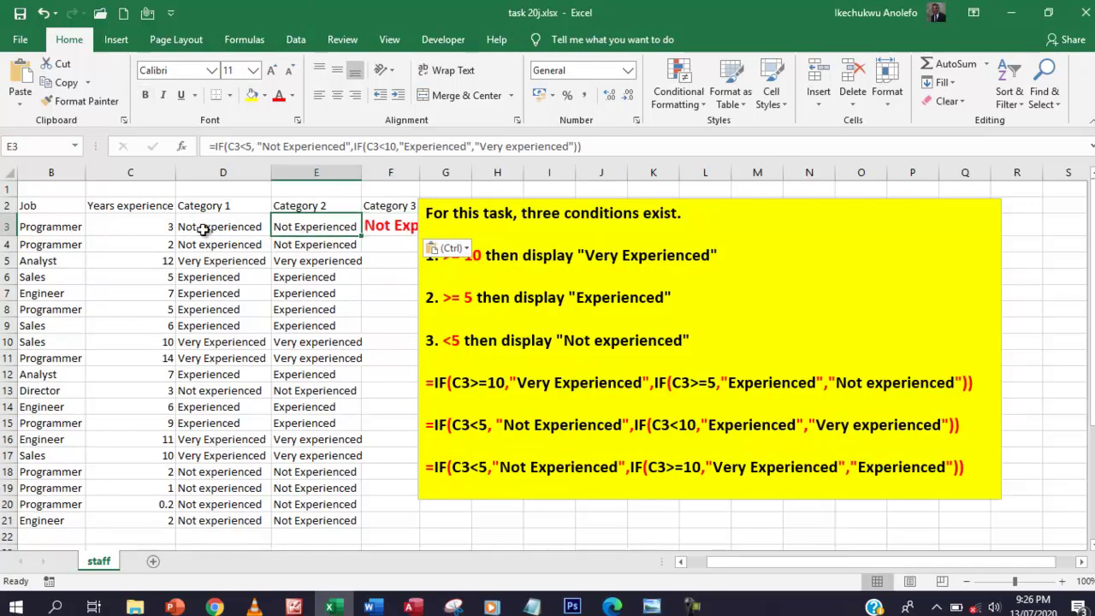
{"action": "left_click", "coordinate": [81, 101]}
{"action": "left_click", "coordinate": [377, 225]}
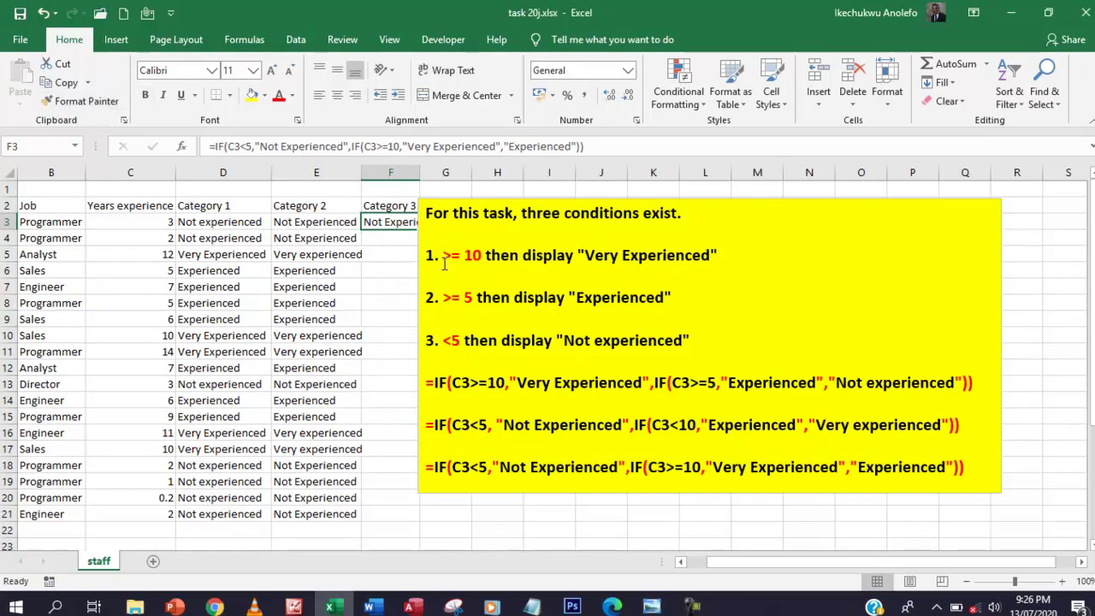
{"action": "left_click", "coordinate": [562, 199]}
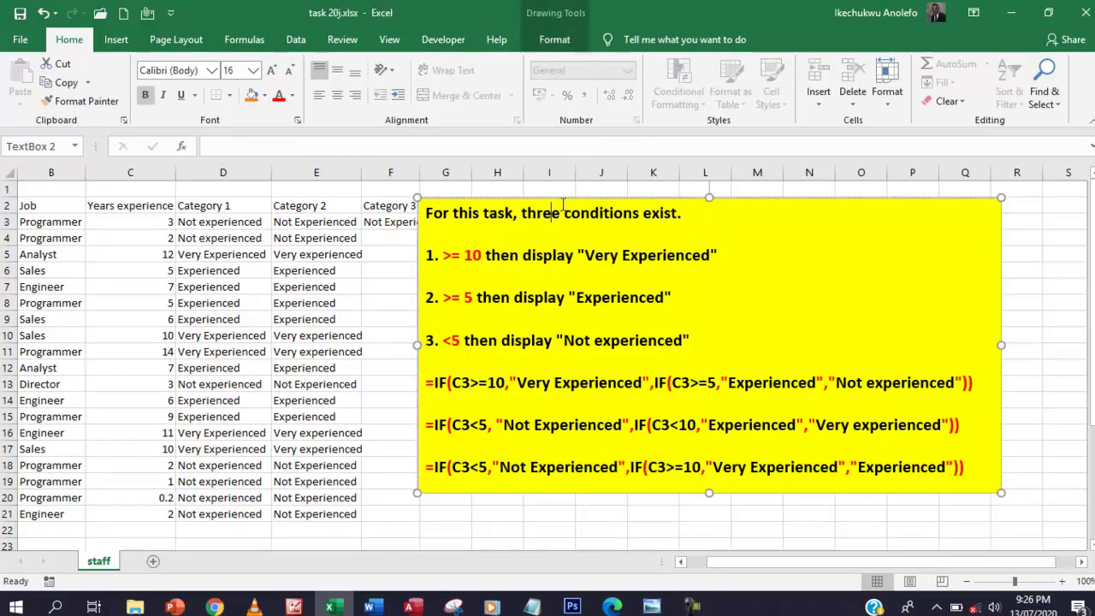
{"action": "left_click_drag", "start_coordinate": [564, 199], "coordinate": [622, 198]}
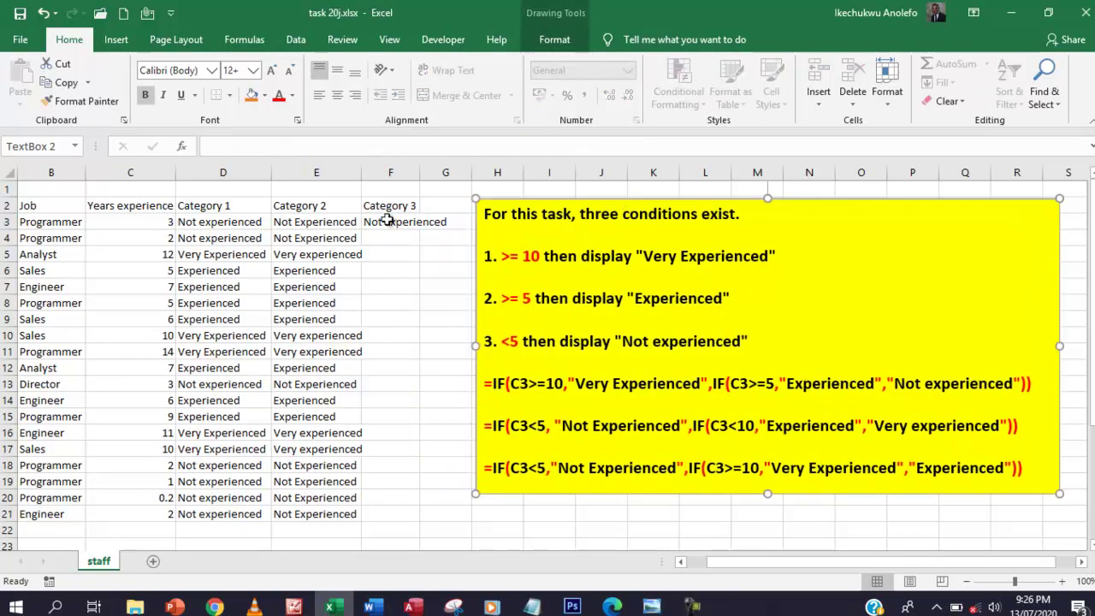
{"action": "double_click", "coordinate": [420, 175]}
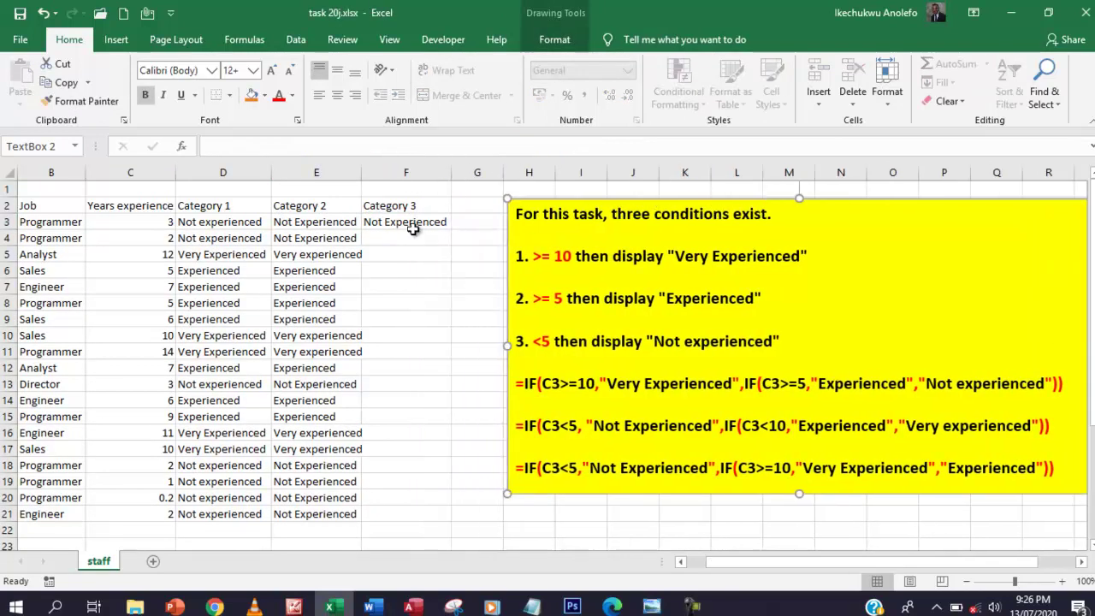
{"action": "left_click", "coordinate": [415, 228]}
Step: Copy the F3 formula down to F21, then reselect F3 alone
{"action": "double_click", "coordinate": [453, 229]}
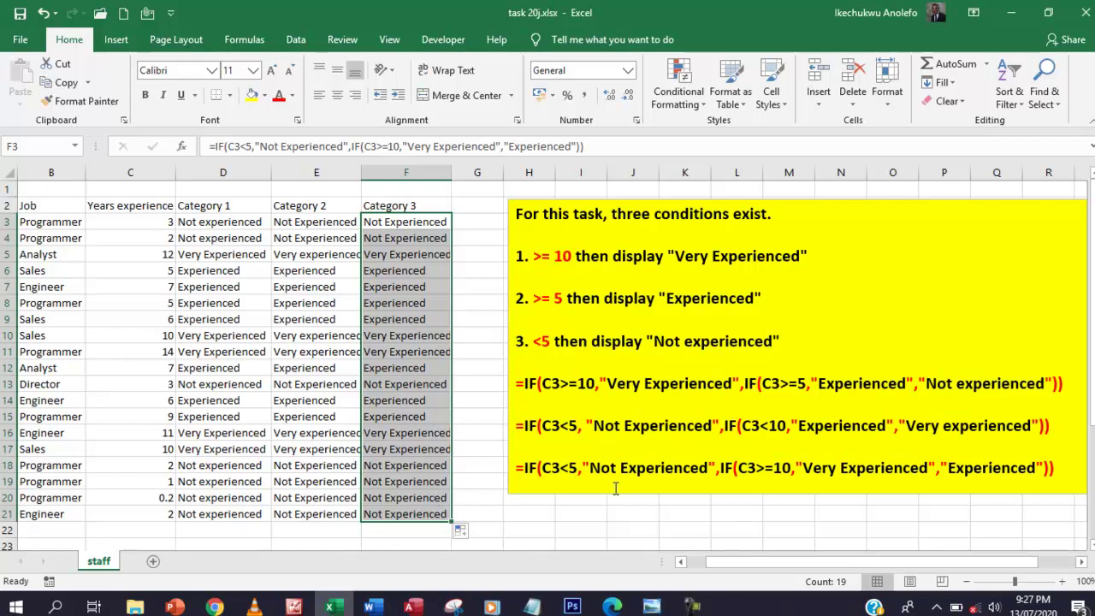
{"action": "left_click", "coordinate": [399, 226]}
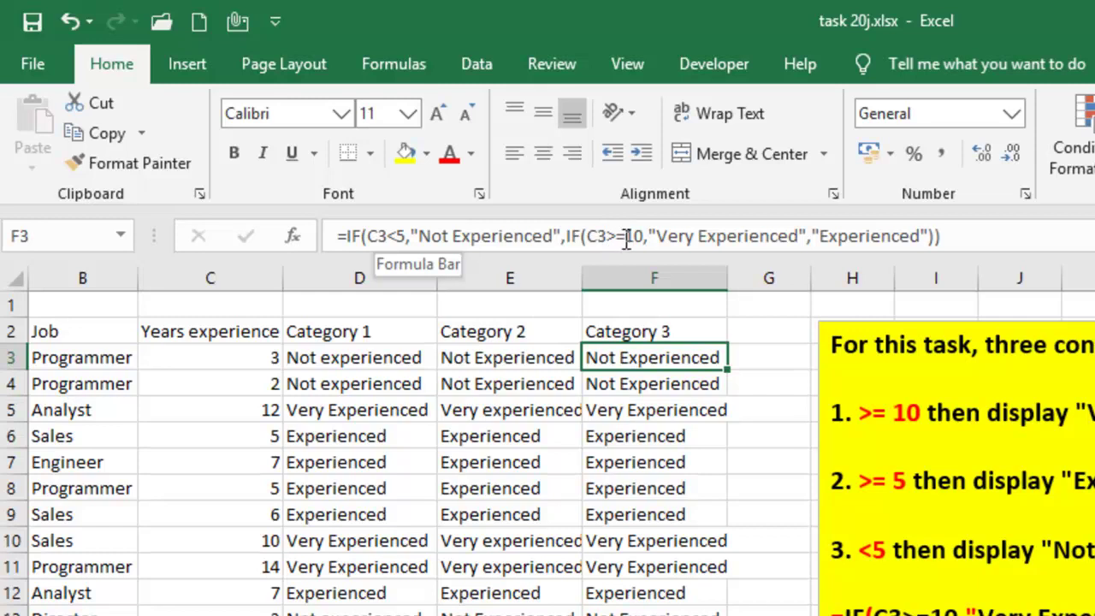
{"action": "left_click_drag", "start_coordinate": [820, 238], "coordinate": [922, 237]}
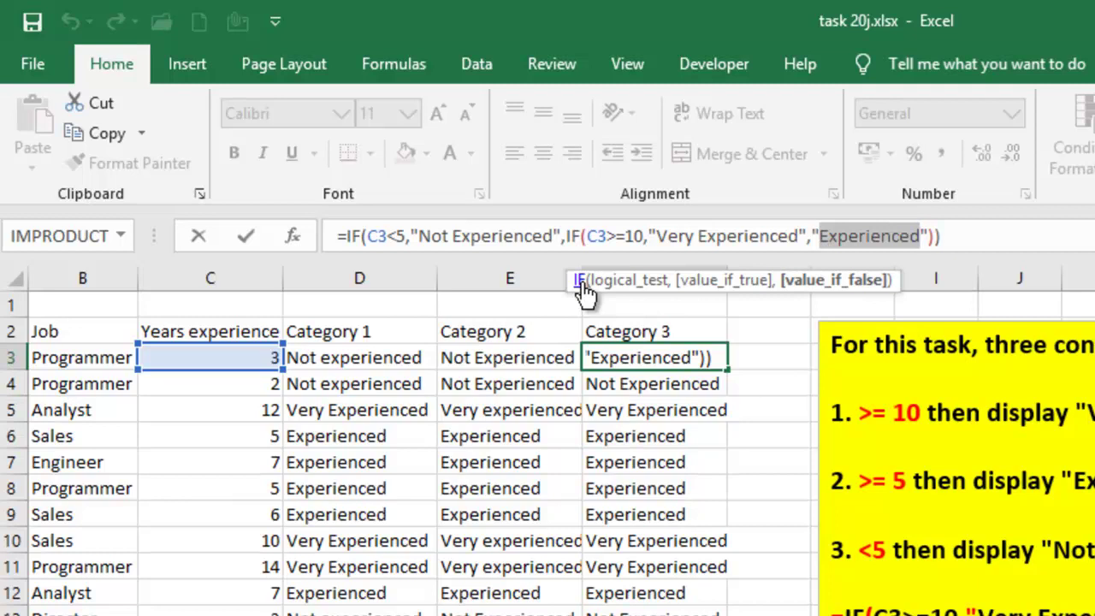
{"action": "key", "text": "Escape"}
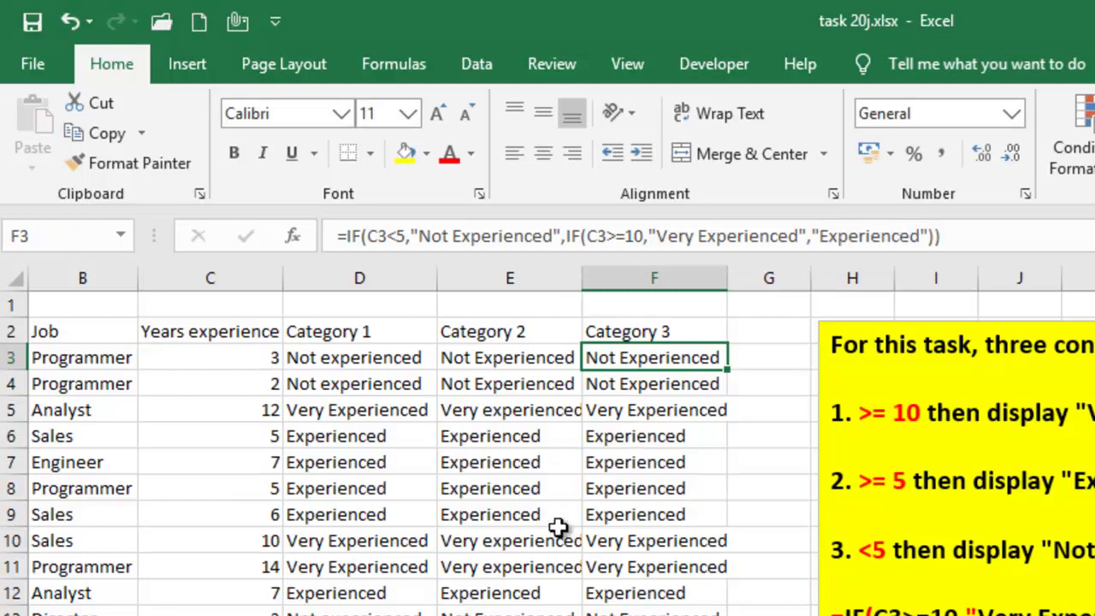
{"action": "left_click_drag", "start_coordinate": [347, 359], "coordinate": [349, 615]}
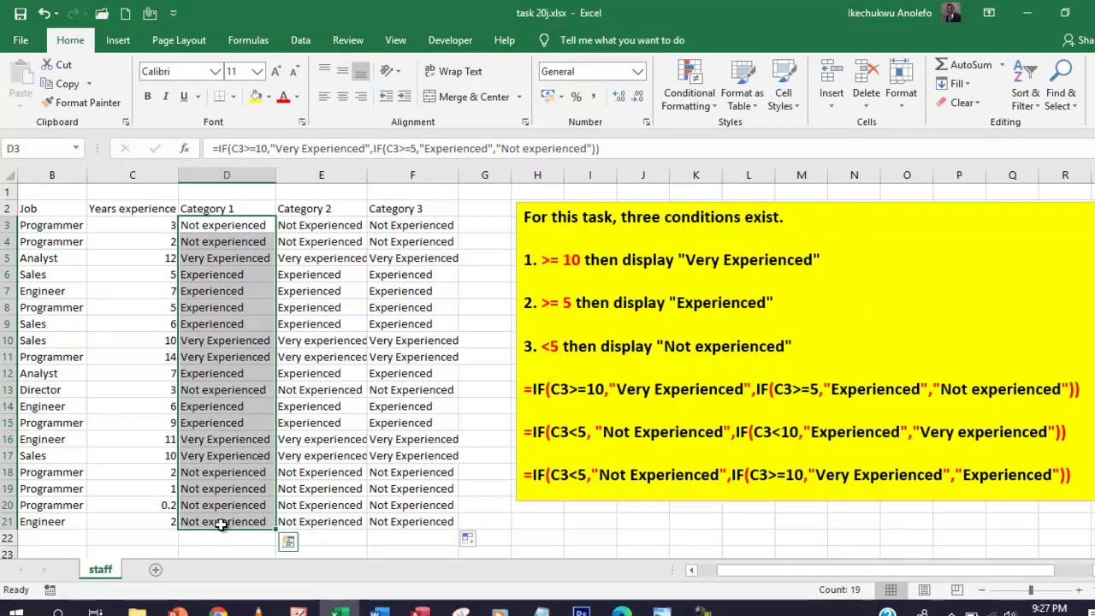
{"action": "left_click", "coordinate": [223, 226]}
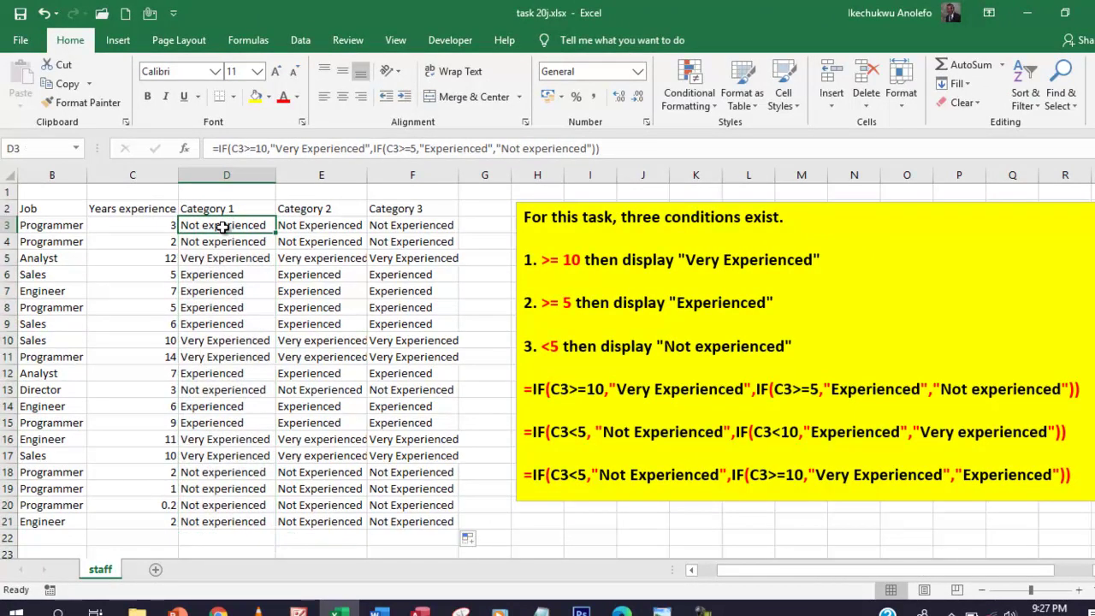